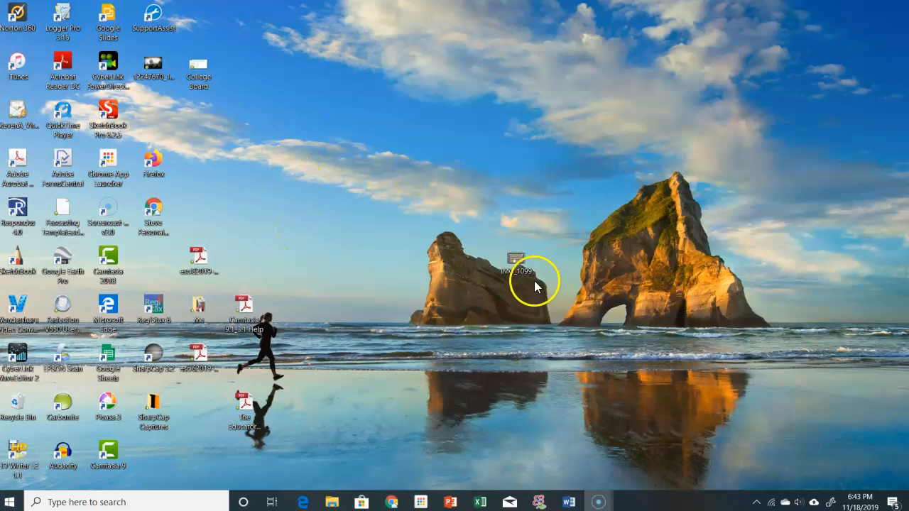
Play the IMG_1099 video from the desktop to review the spring and metre stick, then close it
double_click(516, 262)
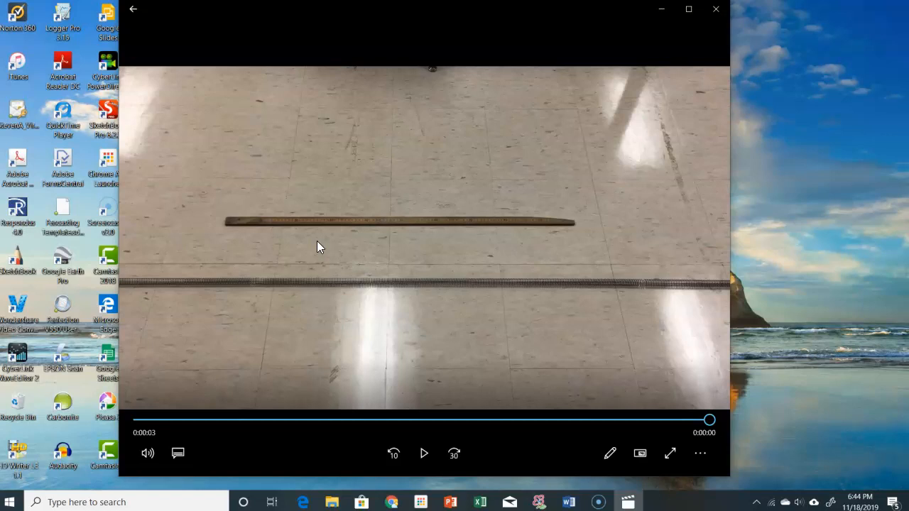
click(317, 237)
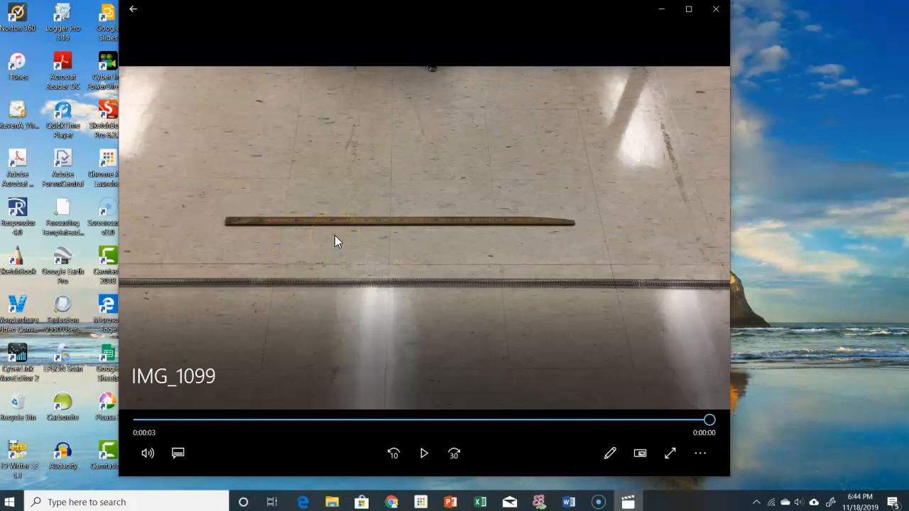
click(348, 191)
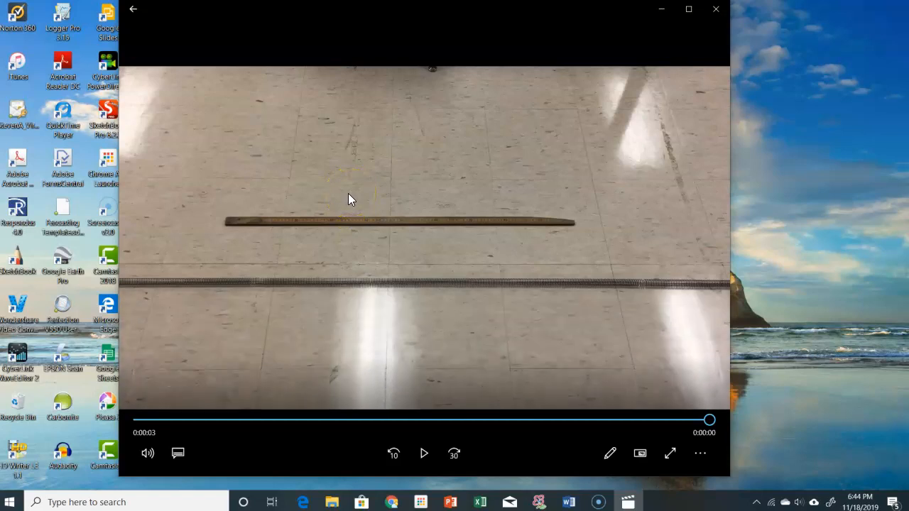
click(351, 159)
click(716, 9)
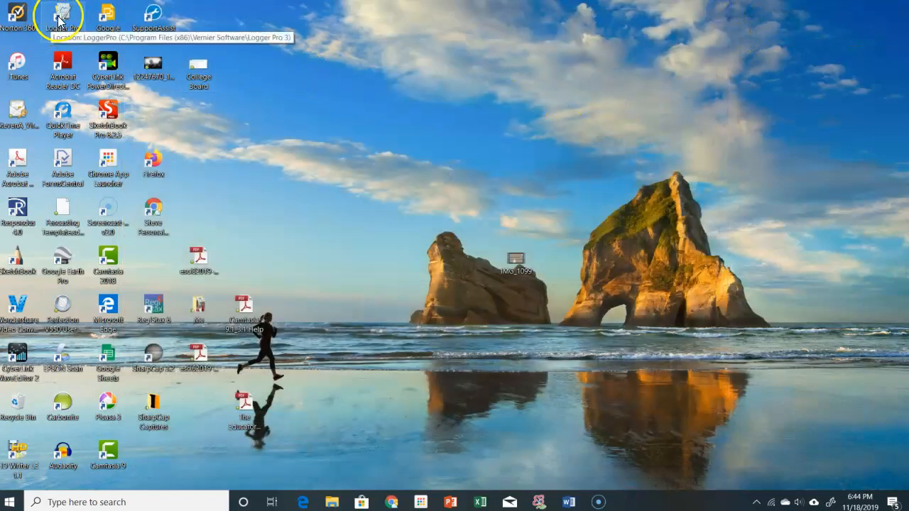
In Logger Pro, insert the movie IMG_1099 from the desktop and move it clear of the data table
double_click(62, 21)
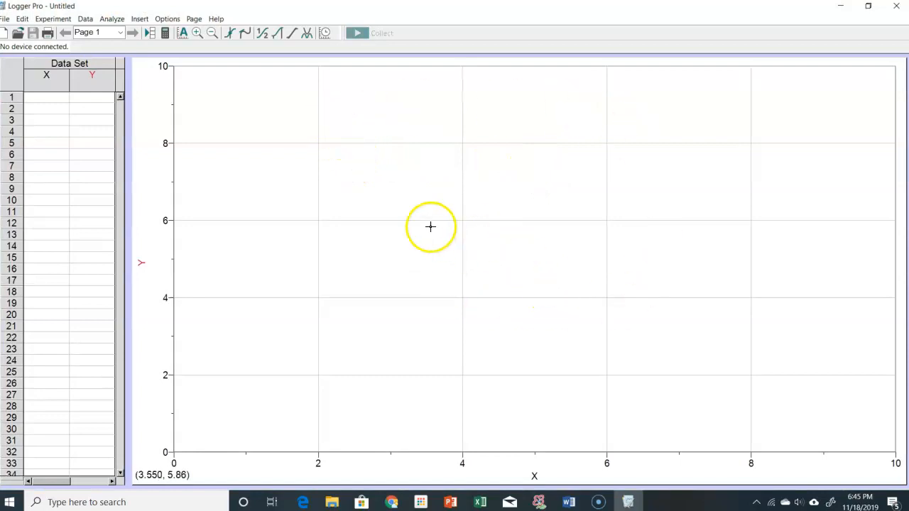
click(138, 20)
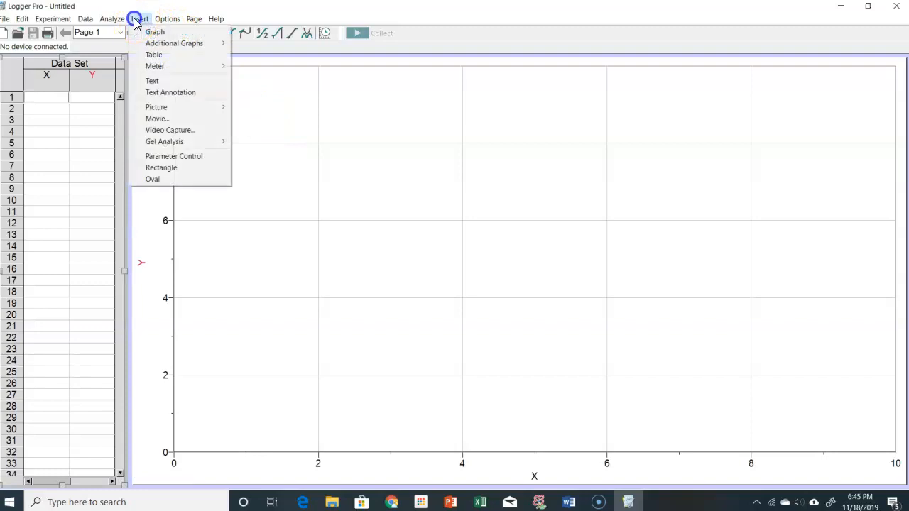
click(167, 118)
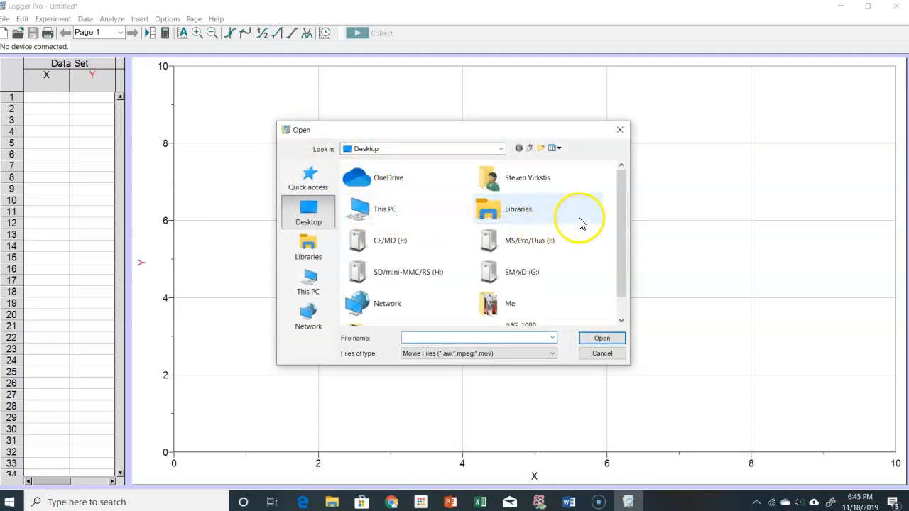
drag(623, 196, 627, 243)
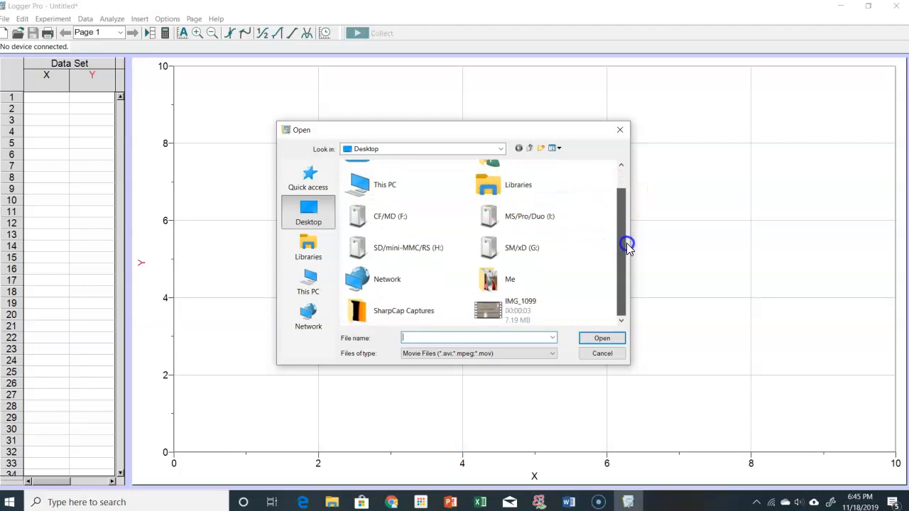
click(502, 318)
click(606, 339)
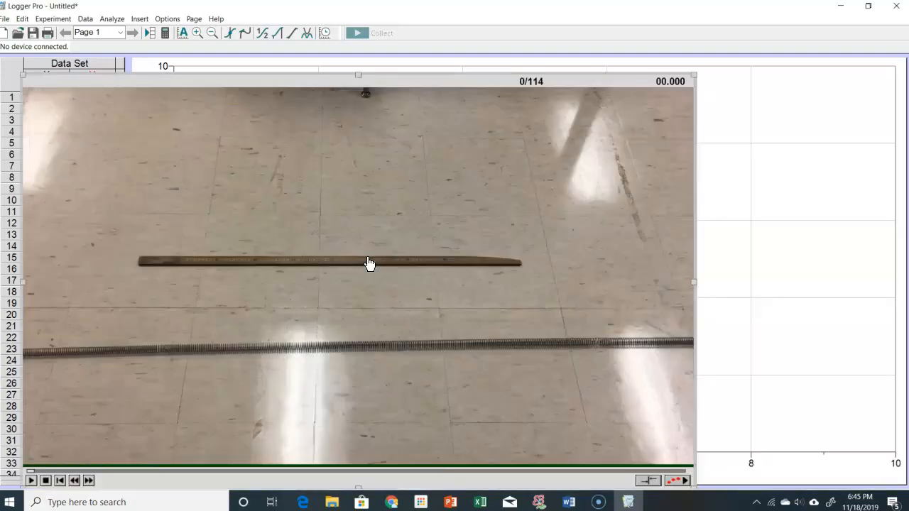
drag(189, 89, 350, 89)
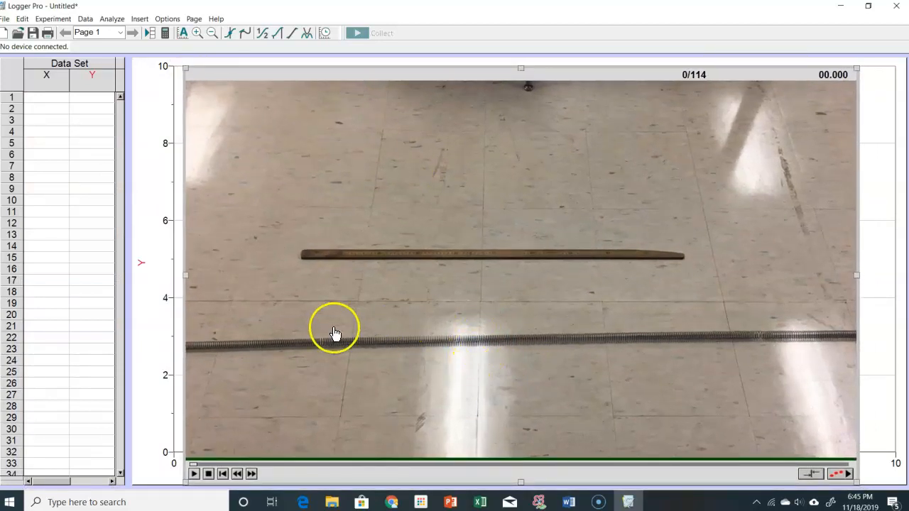
Play the inserted movie through to its end and rewind it to the first frame
click(194, 474)
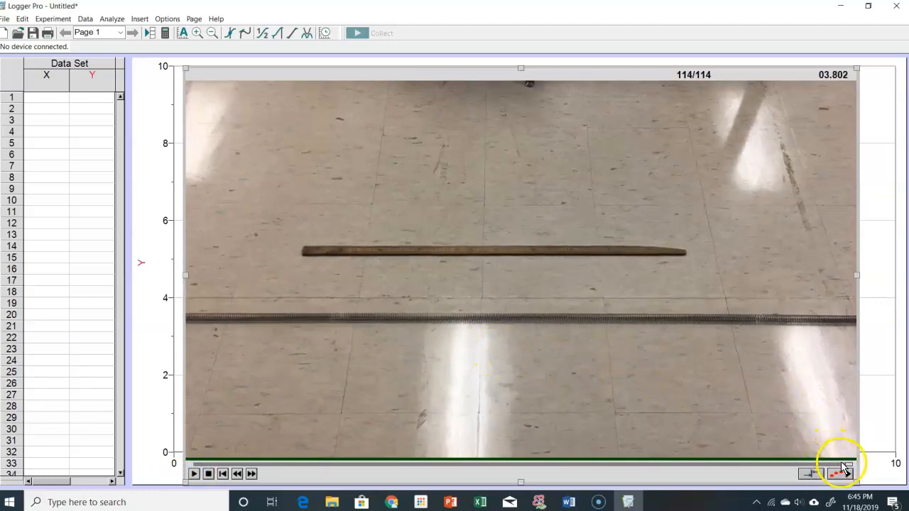
drag(849, 466, 675, 458)
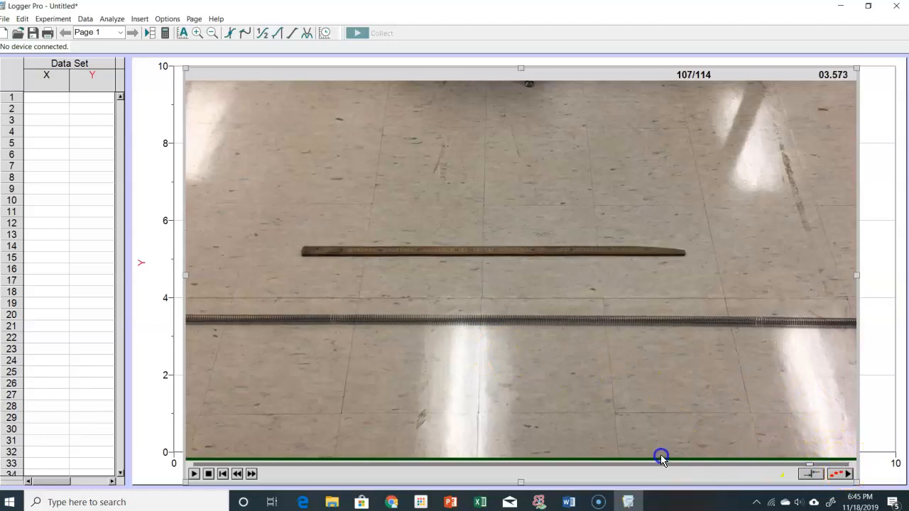
drag(374, 458, 193, 467)
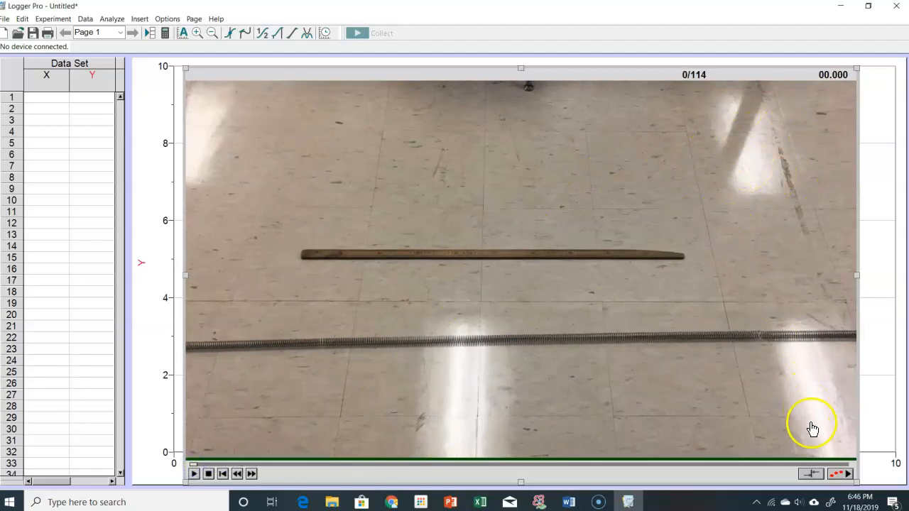
Enable video analysis and place the coordinate origin just below the spring, slightly left of the metre stick's left end
click(839, 476)
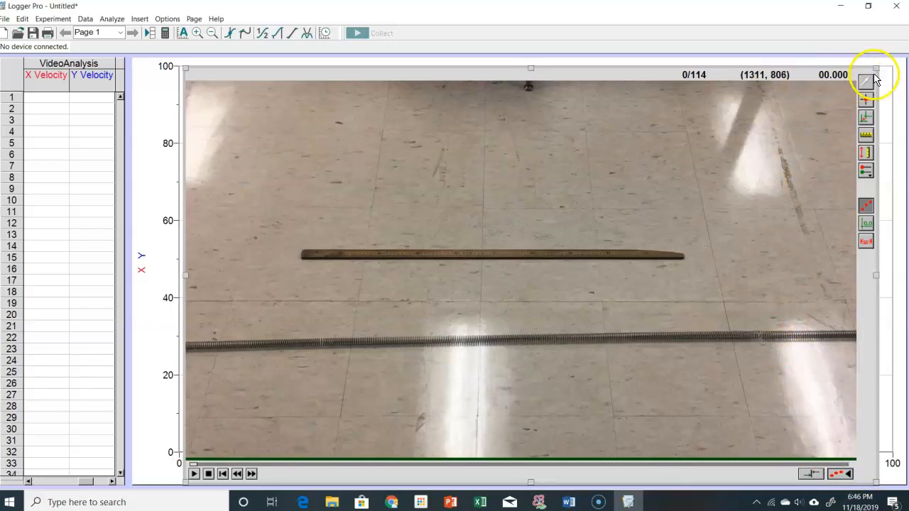
click(865, 121)
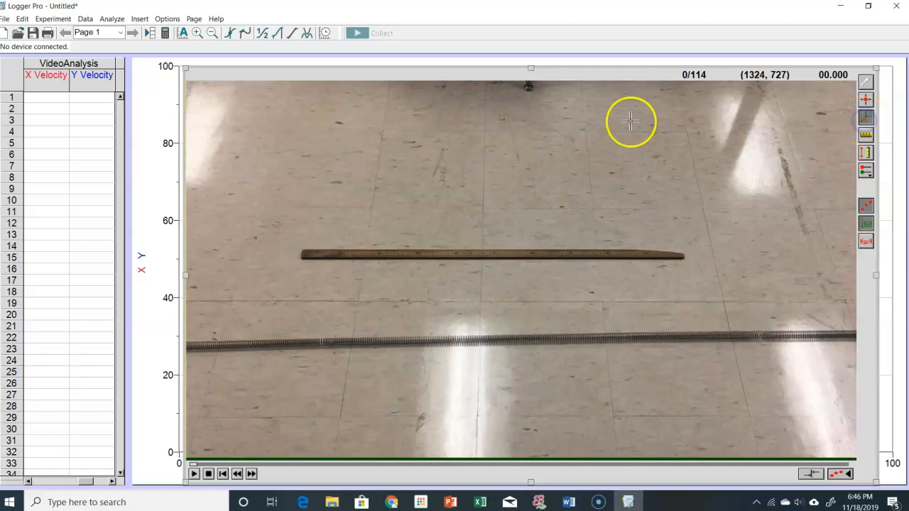
click(277, 263)
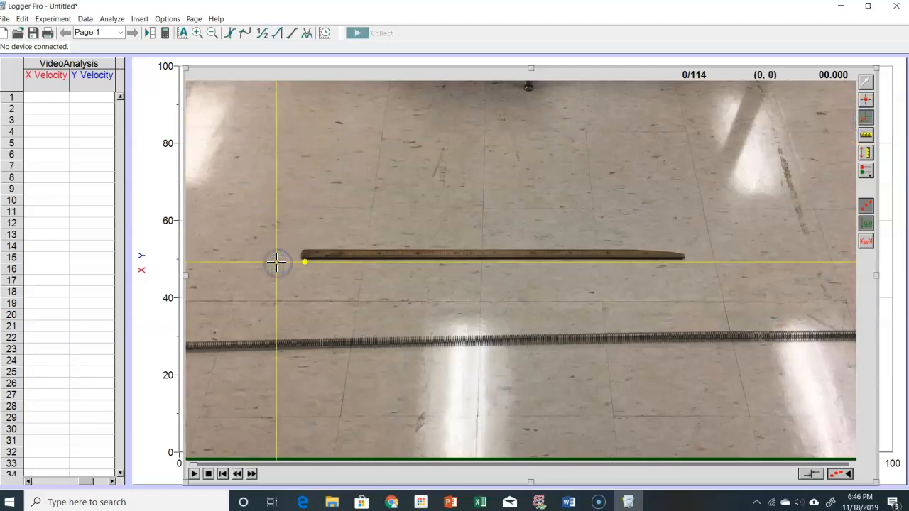
drag(277, 263, 276, 357)
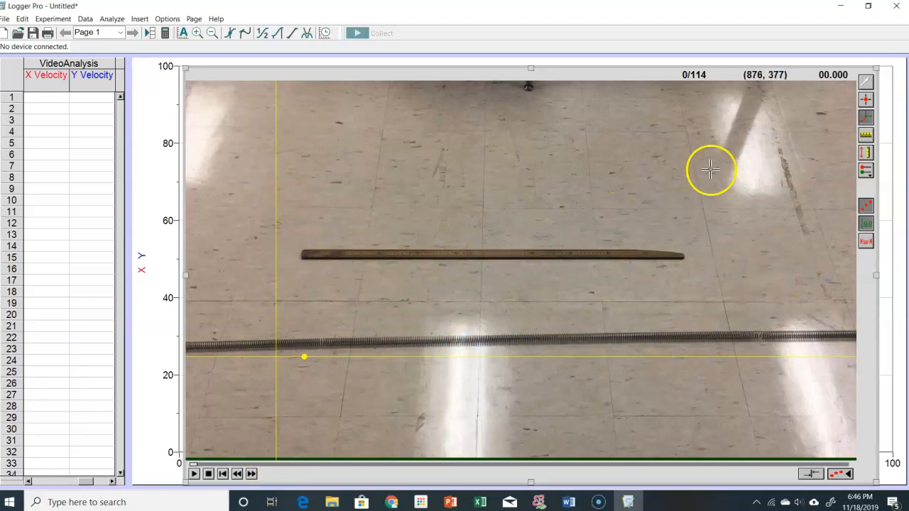
Set the movie scale by tracing the metre stick from end to end as a distance of 1 m
click(866, 136)
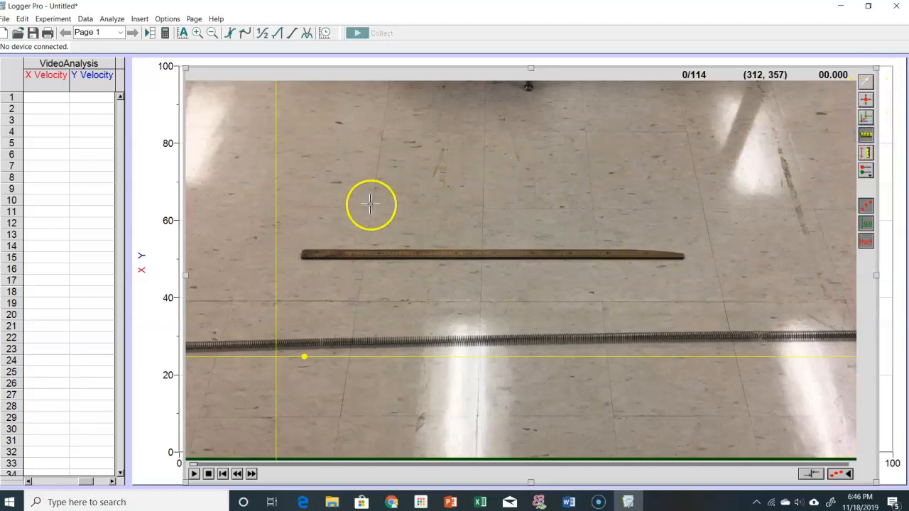
drag(302, 254, 303, 254)
drag(359, 257, 622, 254)
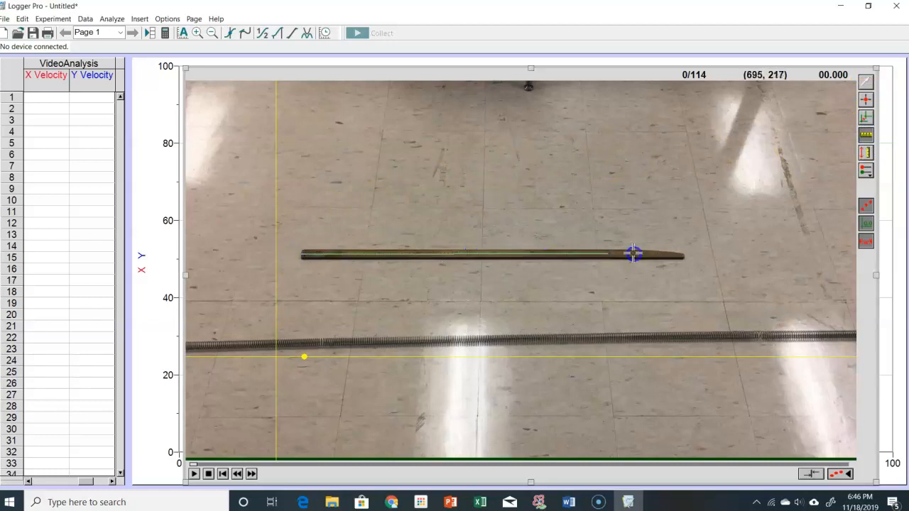
drag(687, 254, 687, 254)
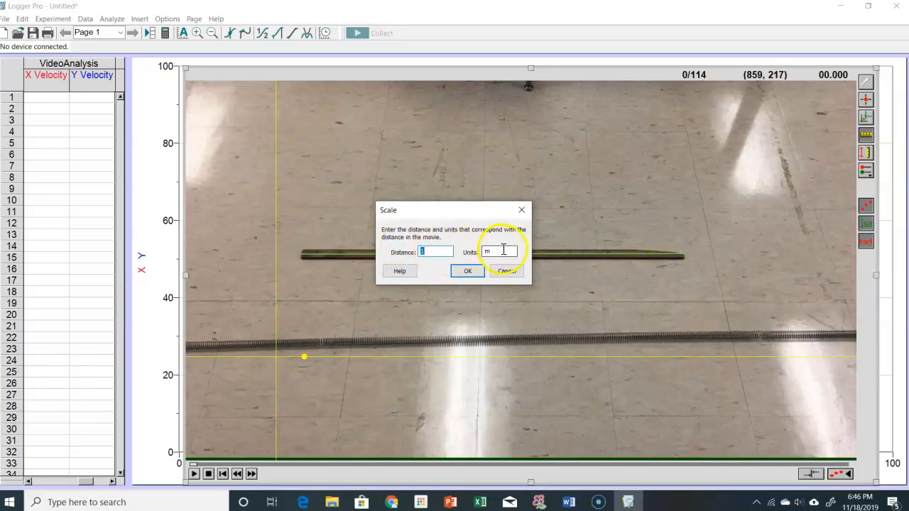
click(468, 276)
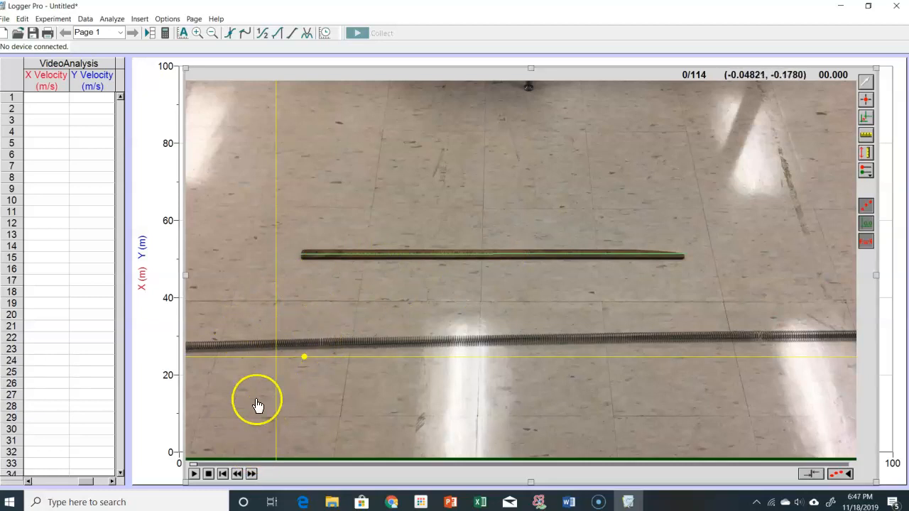
Step the movie frame by frame to frame 17, where the pulse has entered the view along the spring
click(251, 473)
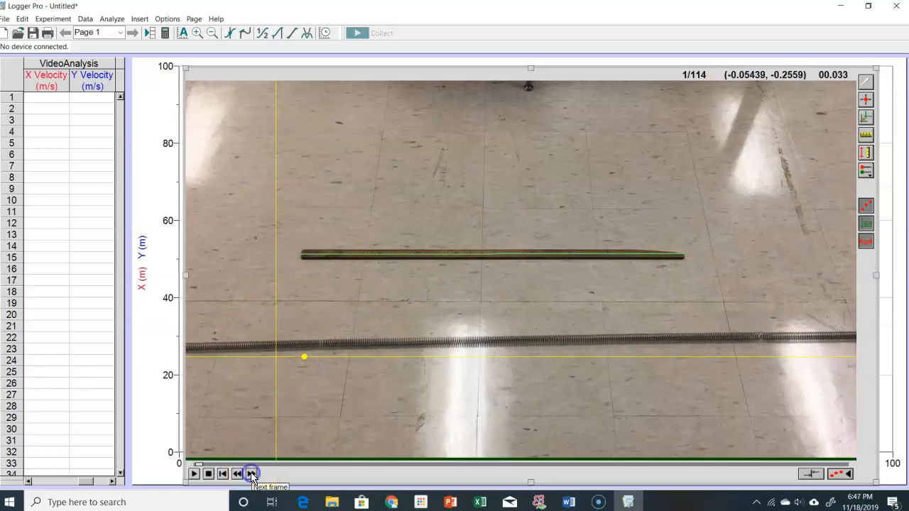
click(251, 473)
click(251, 474)
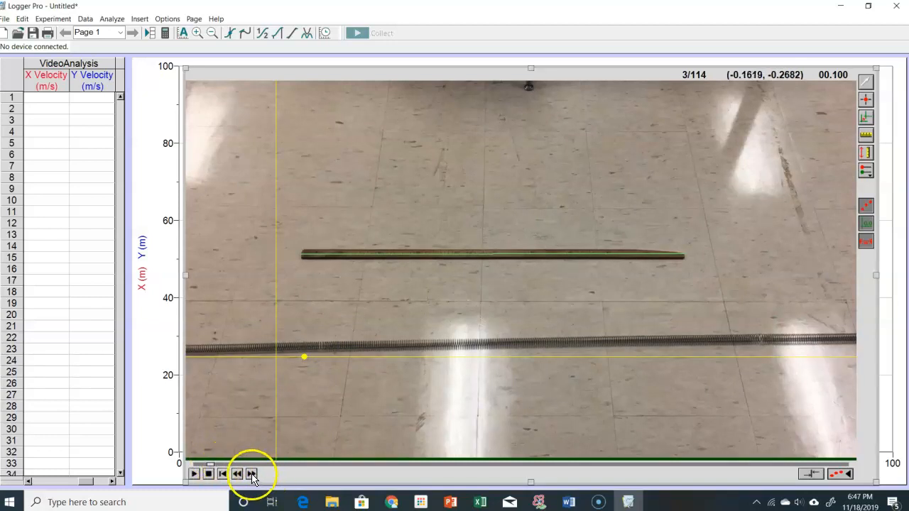
click(251, 473)
click(251, 474)
click(252, 474)
click(251, 474)
click(252, 474)
click(252, 474)
click(252, 474)
click(252, 474)
click(252, 474)
click(252, 474)
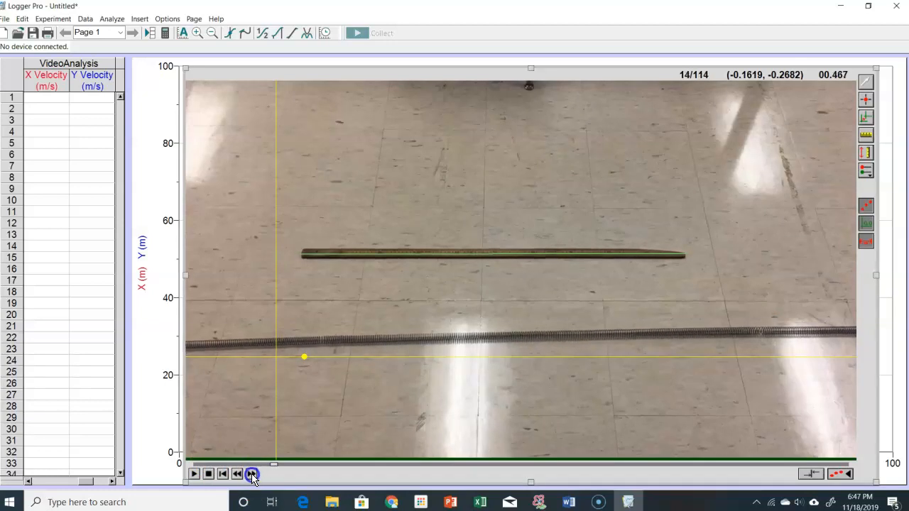
click(252, 475)
click(252, 474)
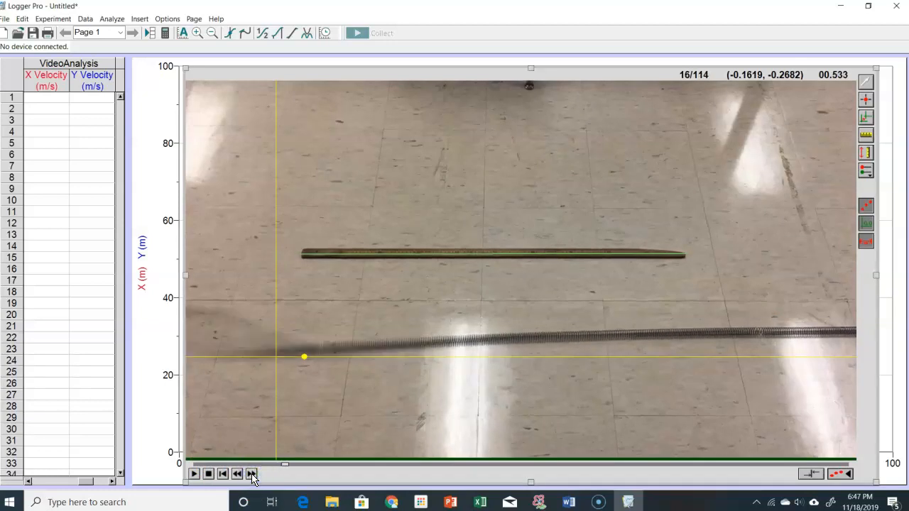
click(252, 475)
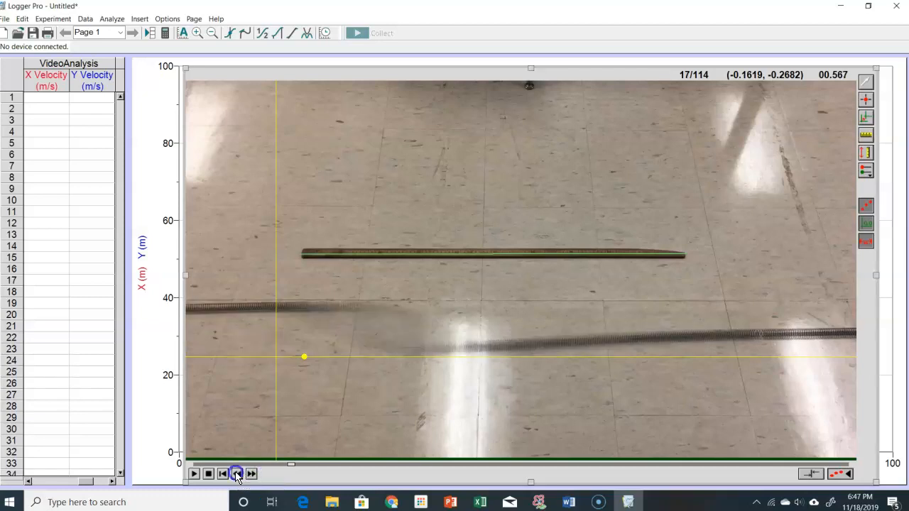
click(237, 475)
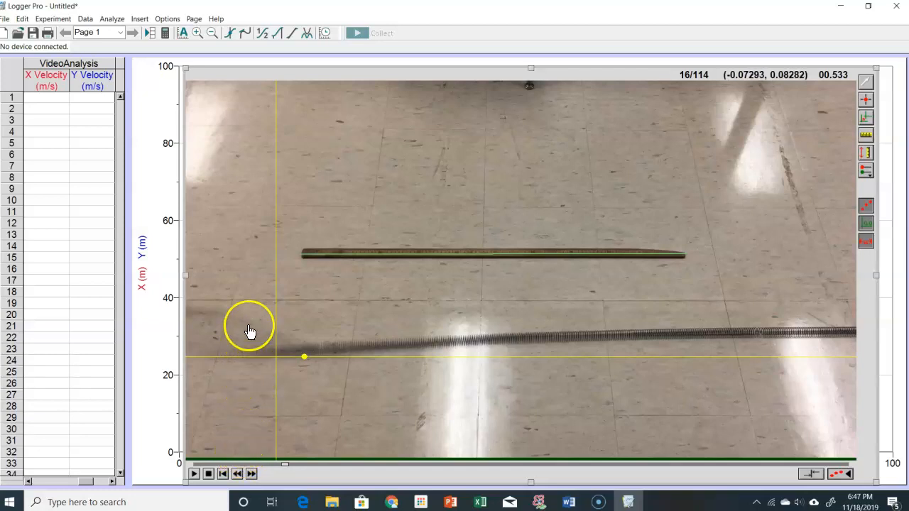
click(252, 474)
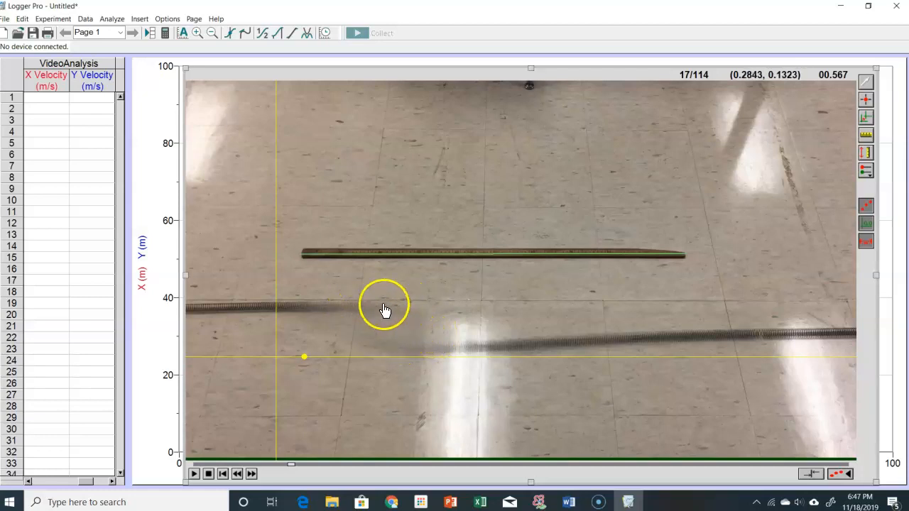
Mark the pulse's position on the spring with one point in each of frames 17, 18 and 19
click(866, 102)
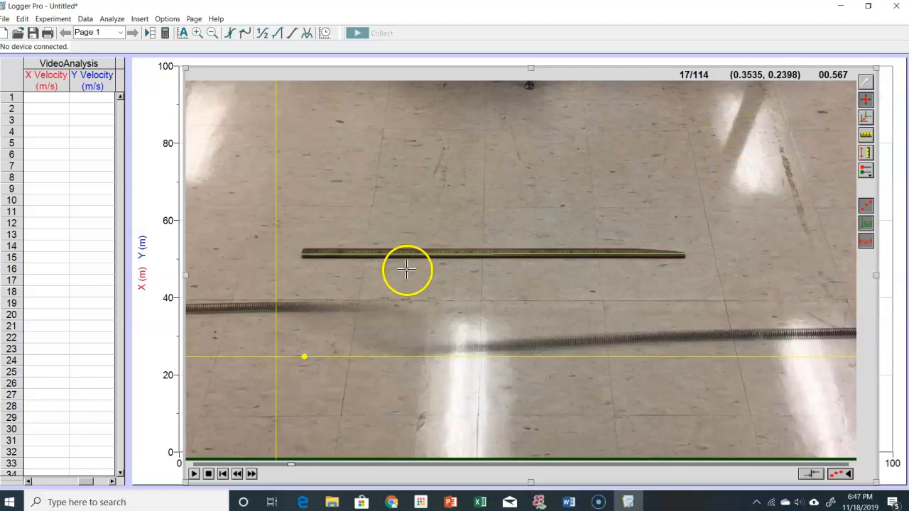
click(364, 306)
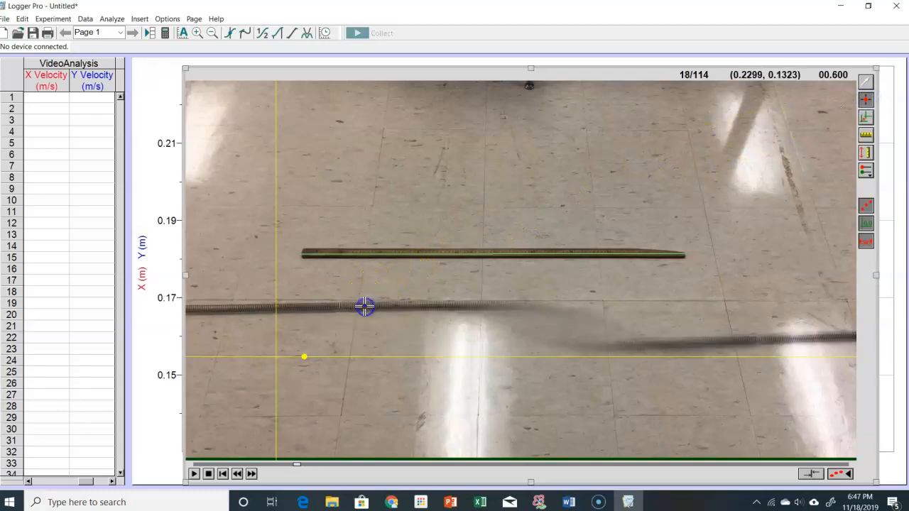
click(552, 306)
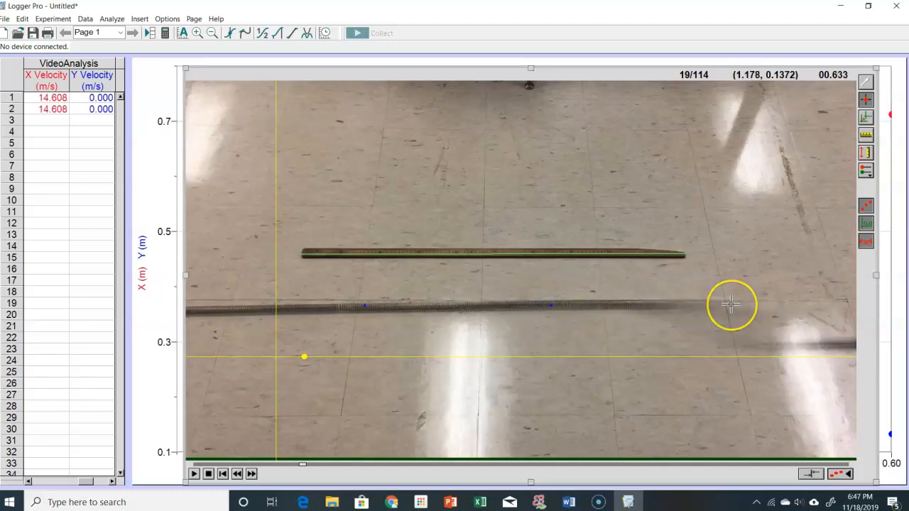
click(732, 304)
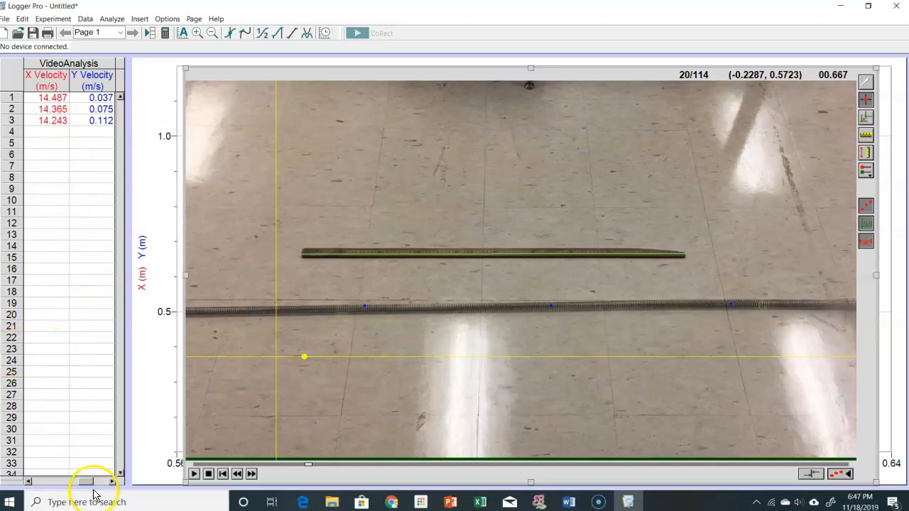
Examine the time, X, Y and X velocity columns of the video analysis data table
drag(82, 483, 35, 483)
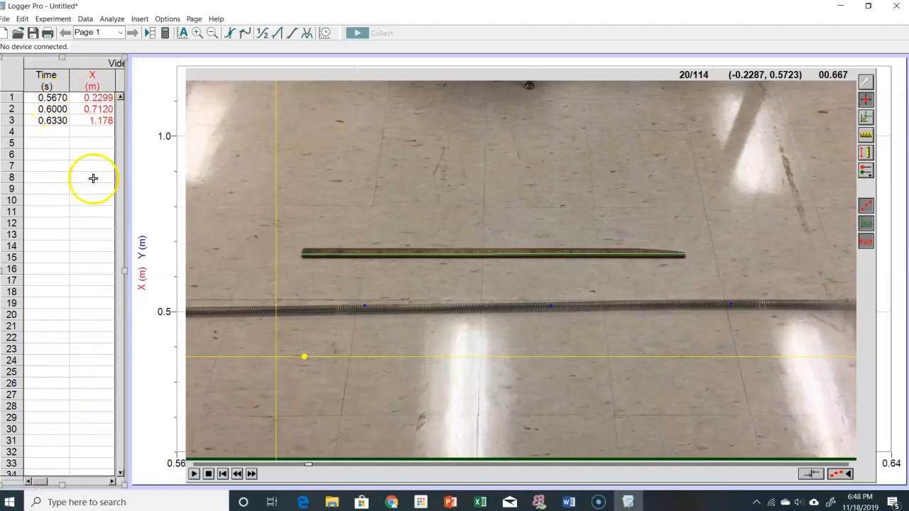
click(112, 482)
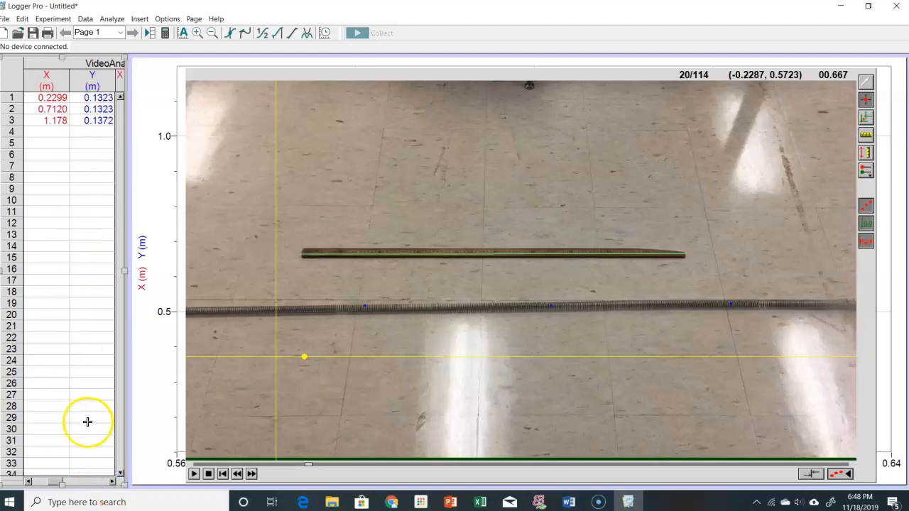
click(112, 482)
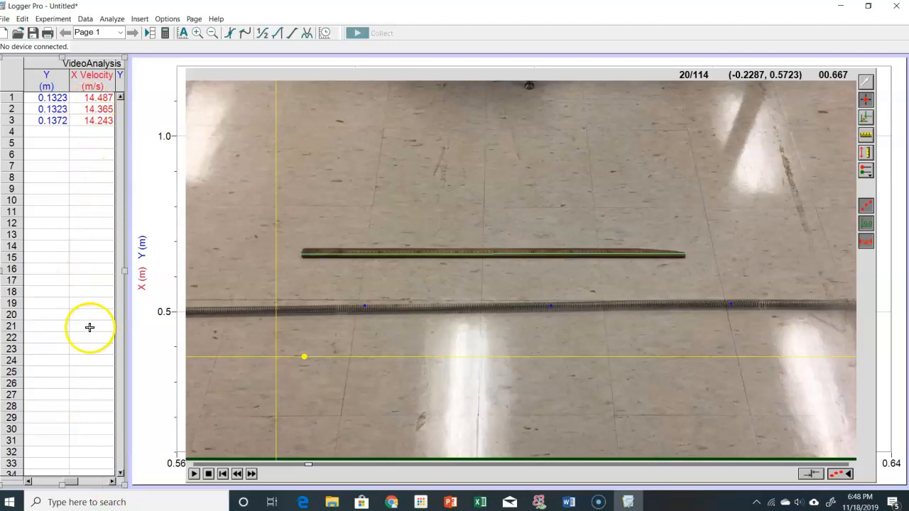
Export the video analysis data as a CSV file named Test on the Desktop
click(113, 482)
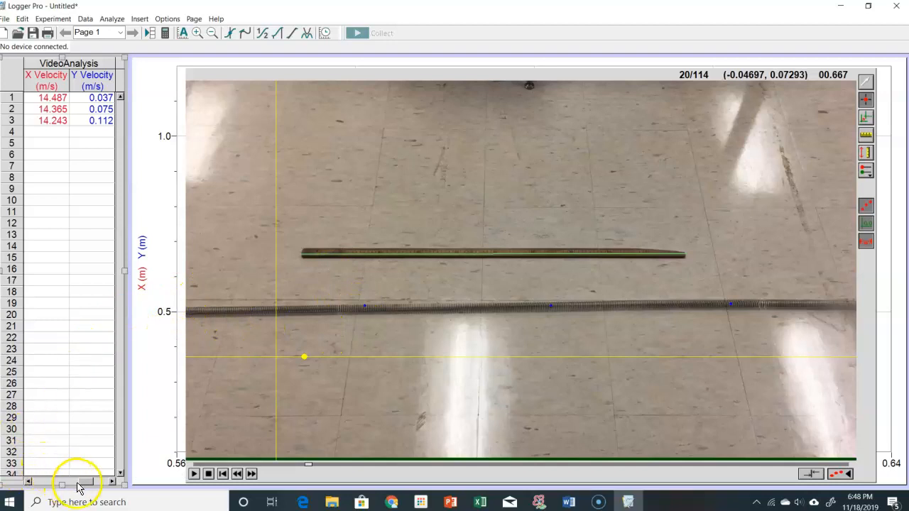
click(39, 480)
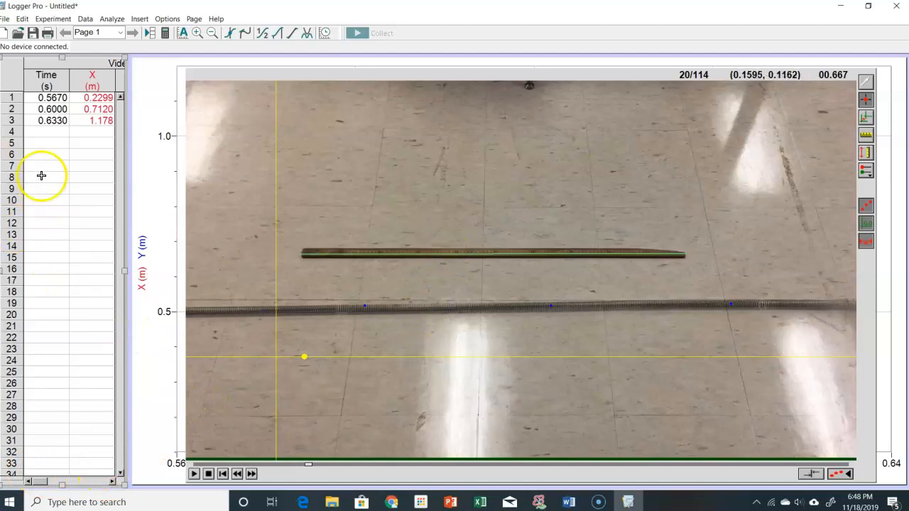
click(5, 20)
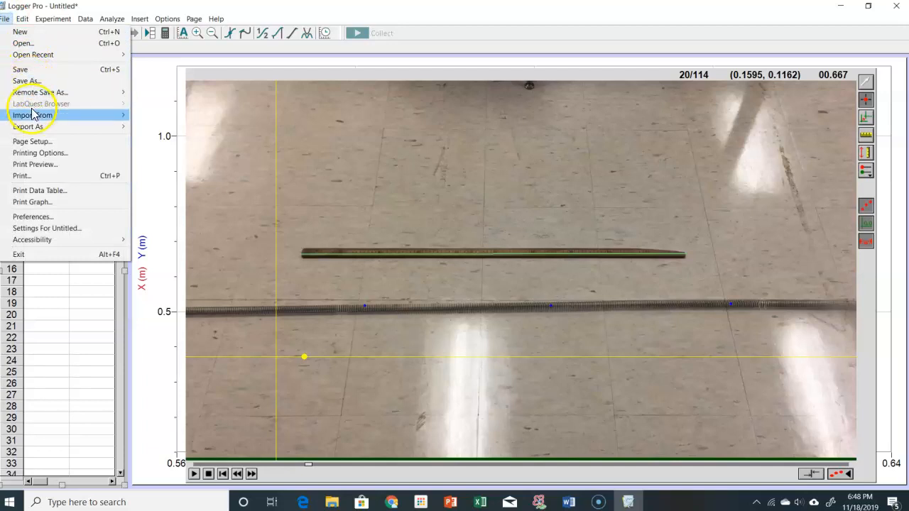
mouse_move(36, 128)
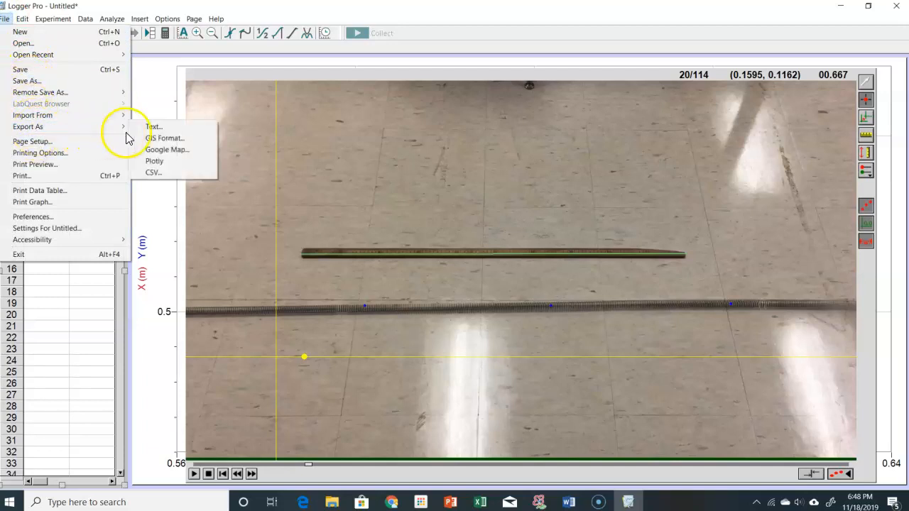
click(155, 174)
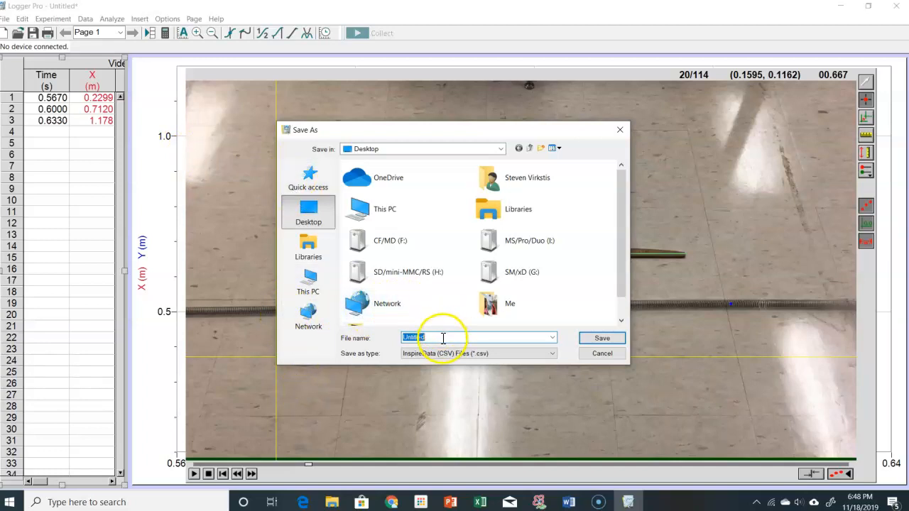
text(Test)
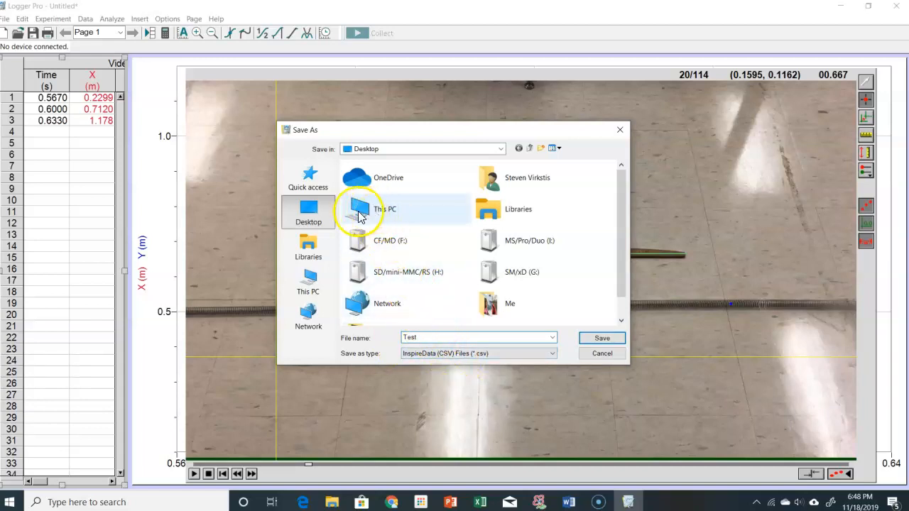
click(601, 340)
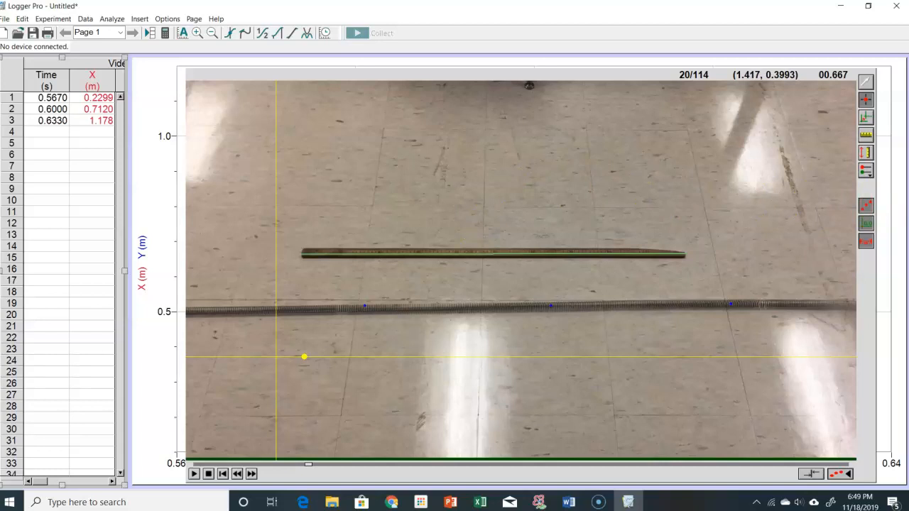
Close Logger Pro without saving the untitled file and switch to Google Drive in the browser
click(894, 8)
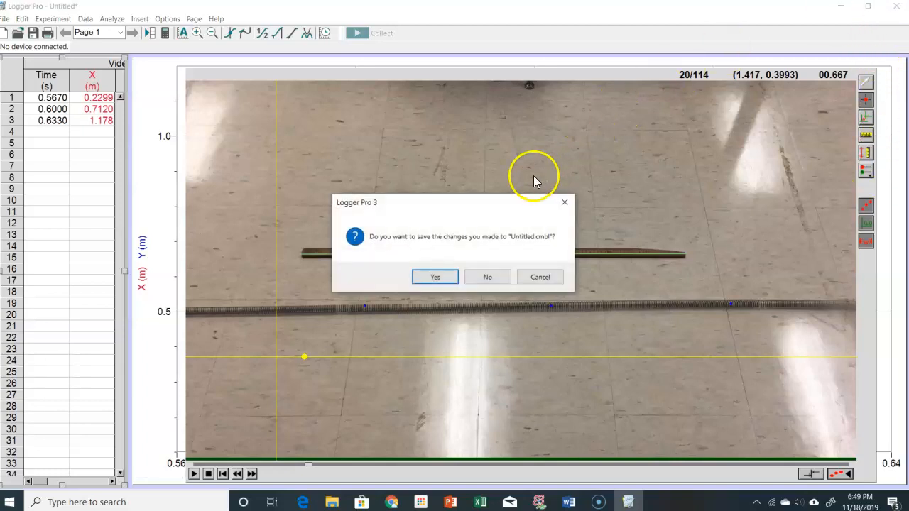
click(483, 278)
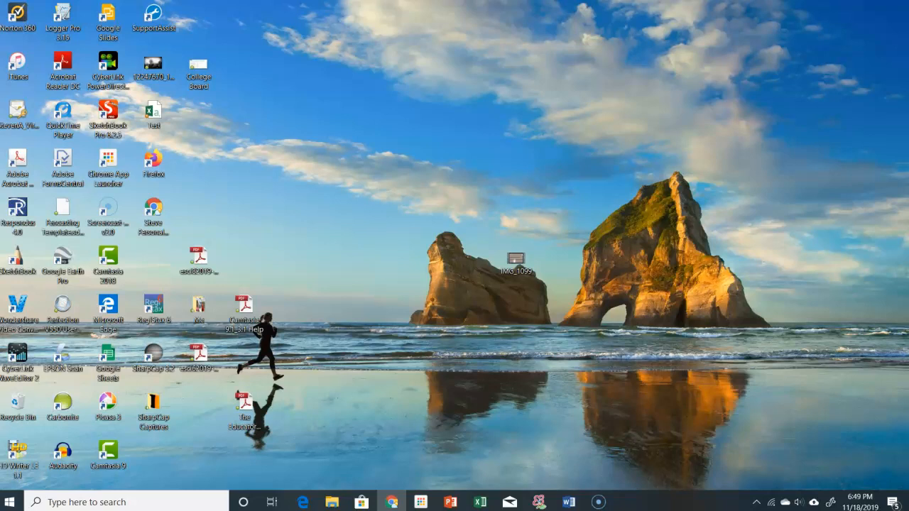
drag(908, 152, 568, 1)
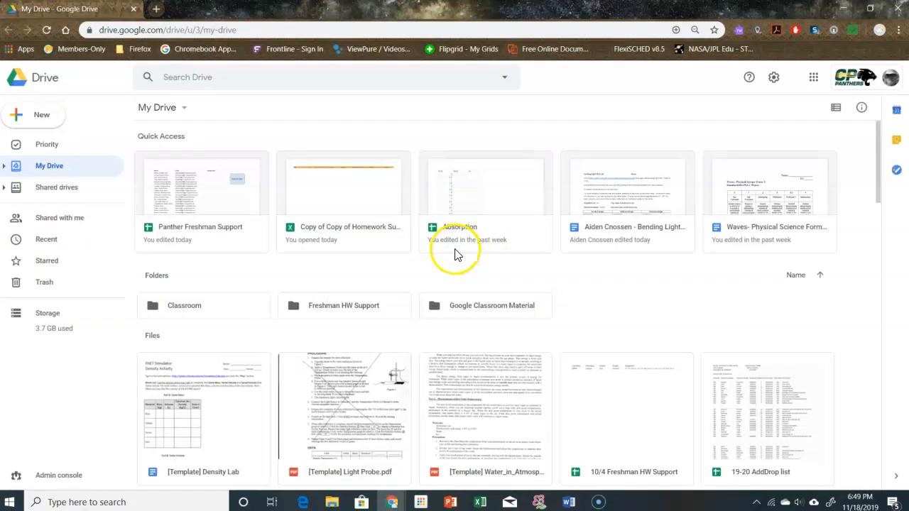
Upload the Test CSV file from the Desktop to My Drive and open it as a spreadsheet
click(44, 118)
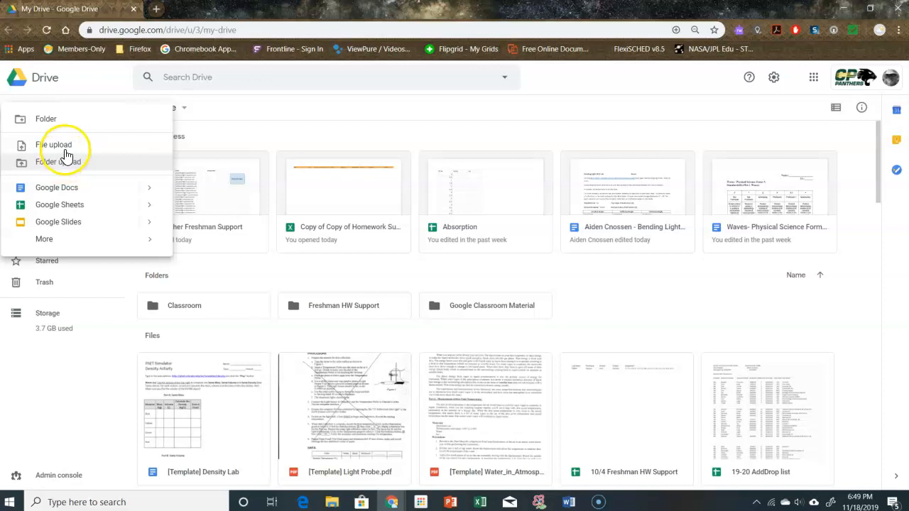
click(66, 149)
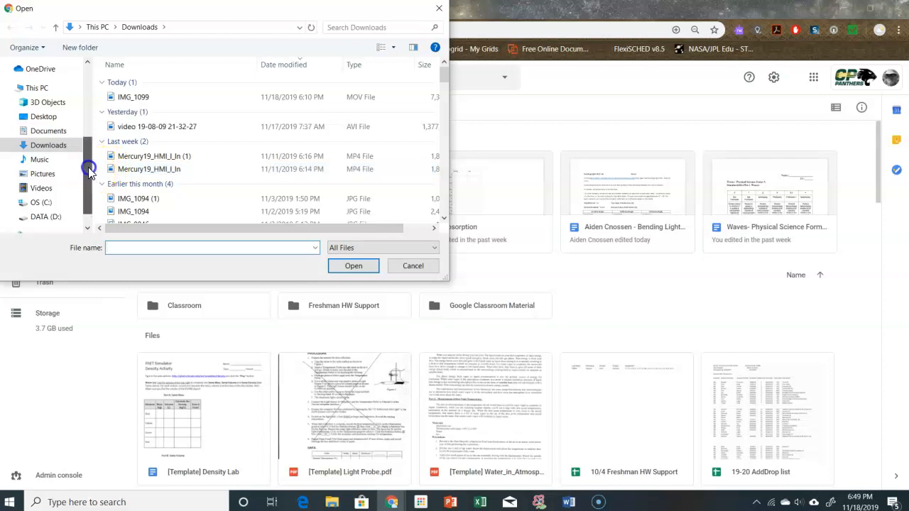
drag(88, 167, 90, 89)
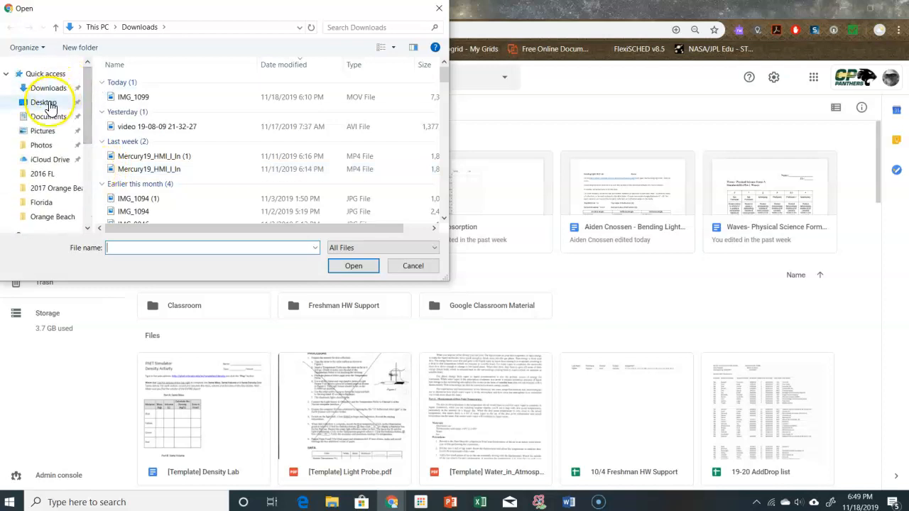
click(44, 102)
scroll(199, 122, down, 2)
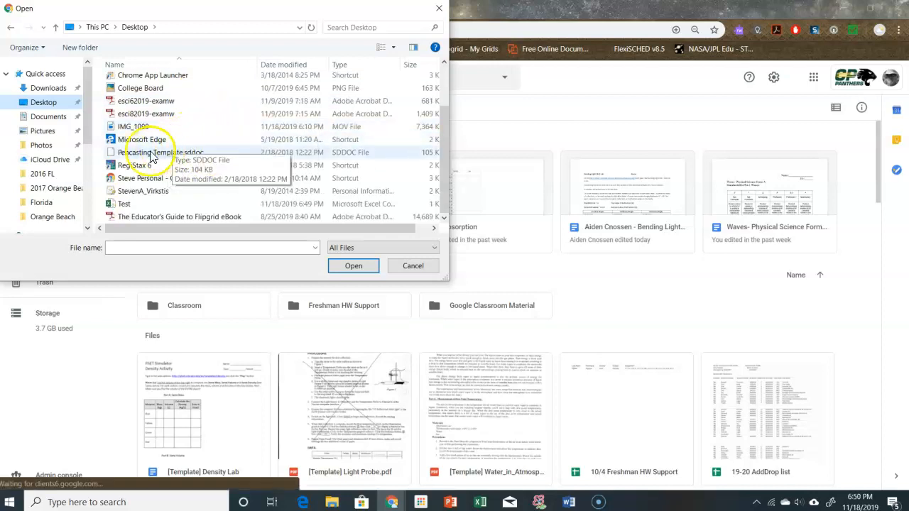
click(124, 204)
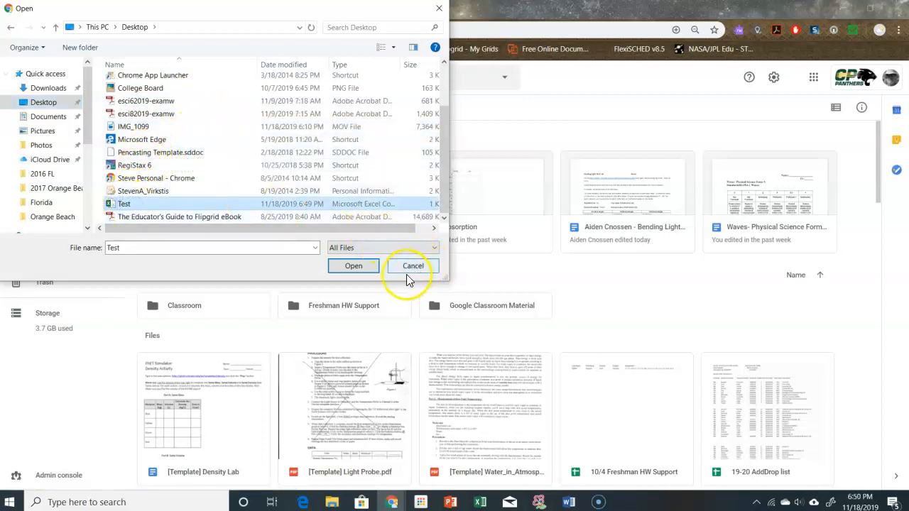
click(348, 267)
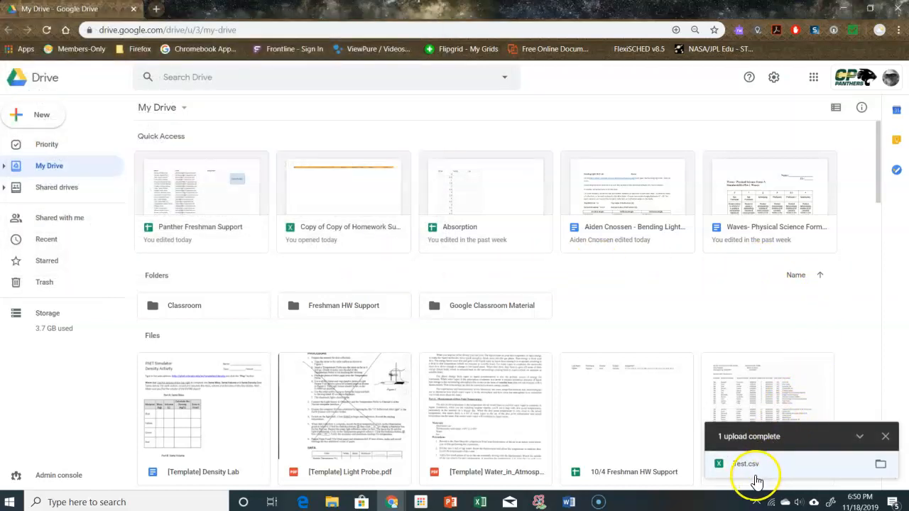
click(742, 465)
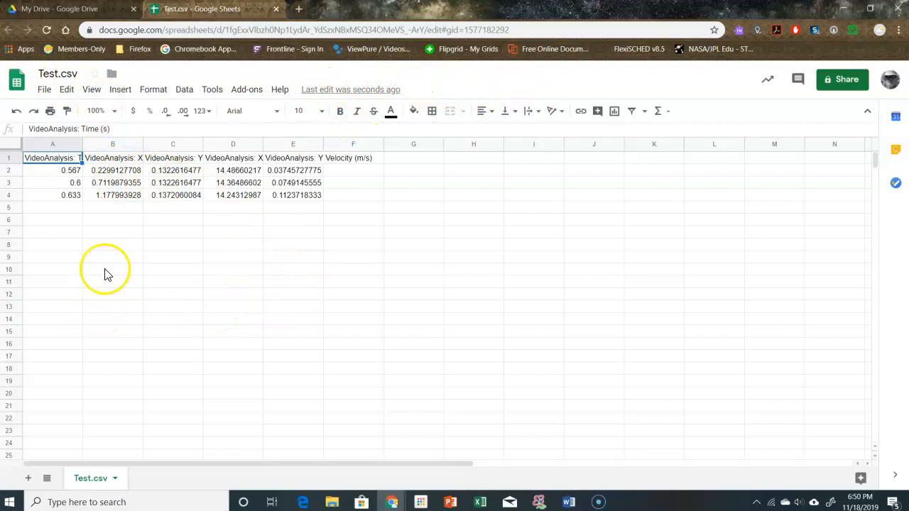
Remove the "VideoAnalysis:" prefix from the headers in A1, B1 and C1, leaving Time (s), X (m) and Y (m)
click(71, 129)
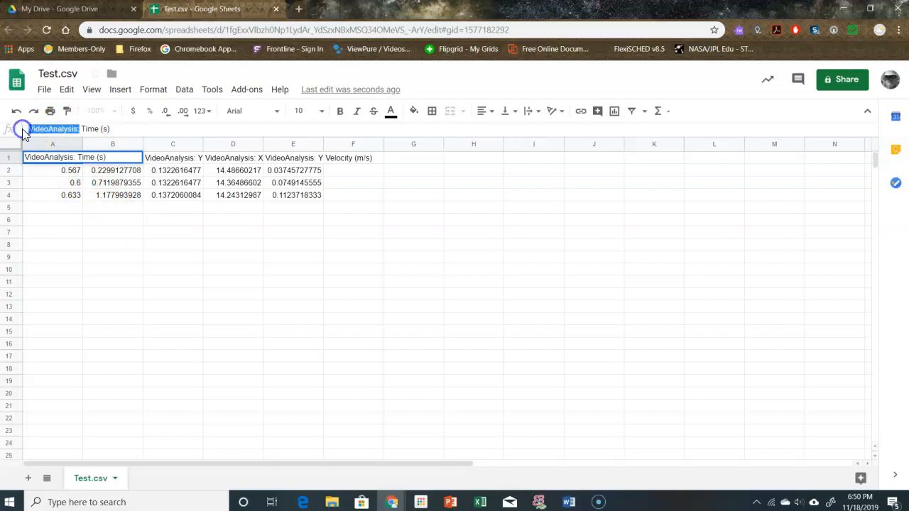
key(BackSpace)
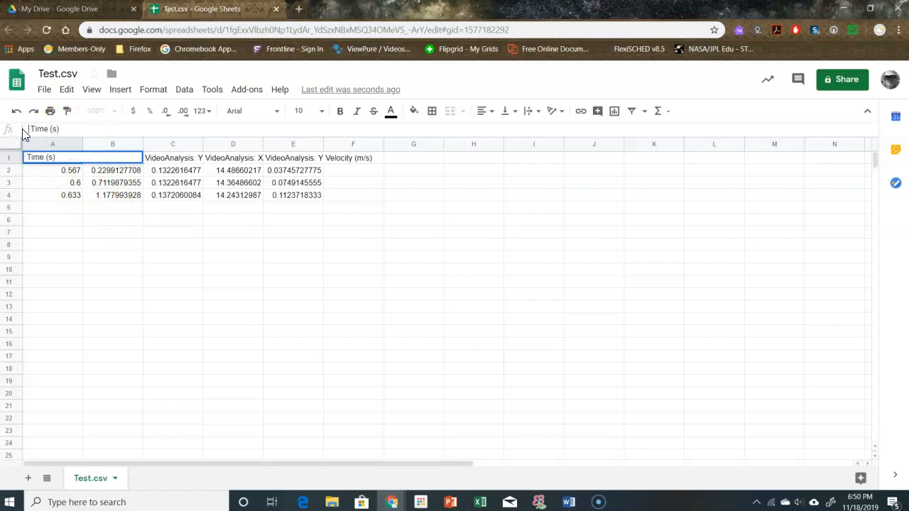
click(101, 144)
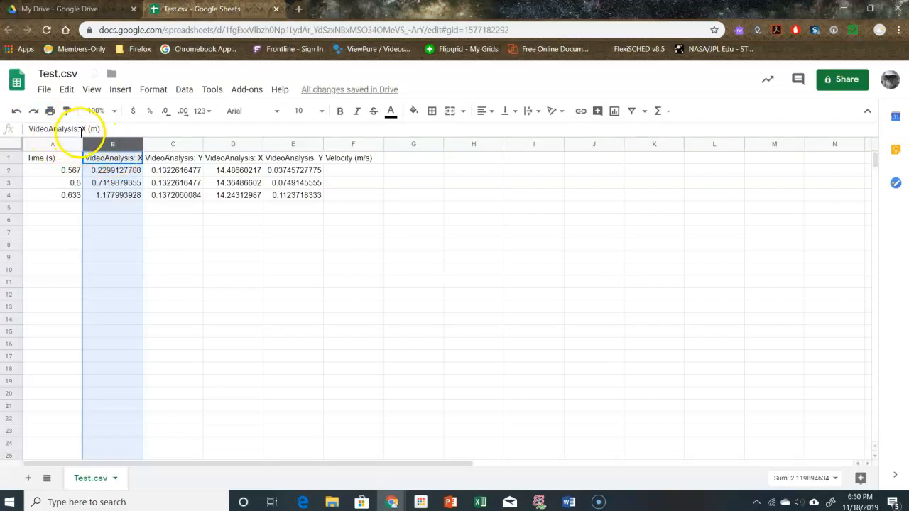
click(70, 128)
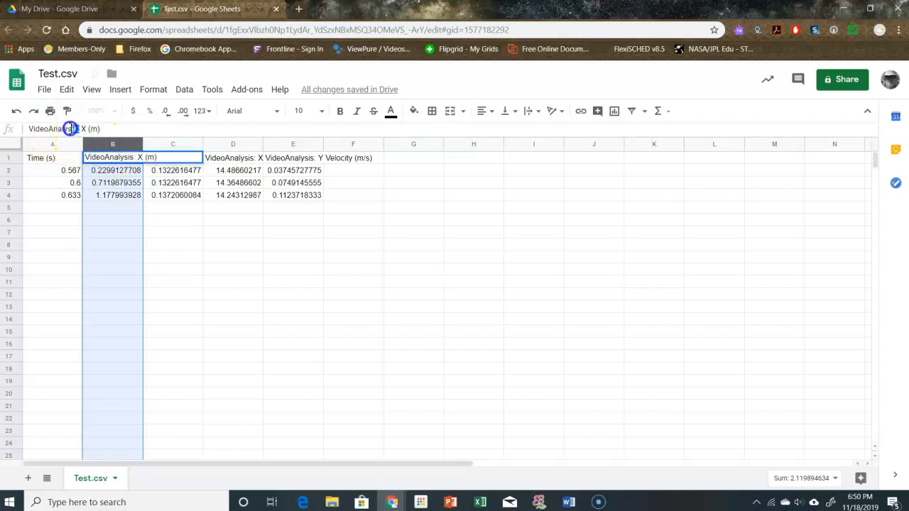
key(BackSpace)
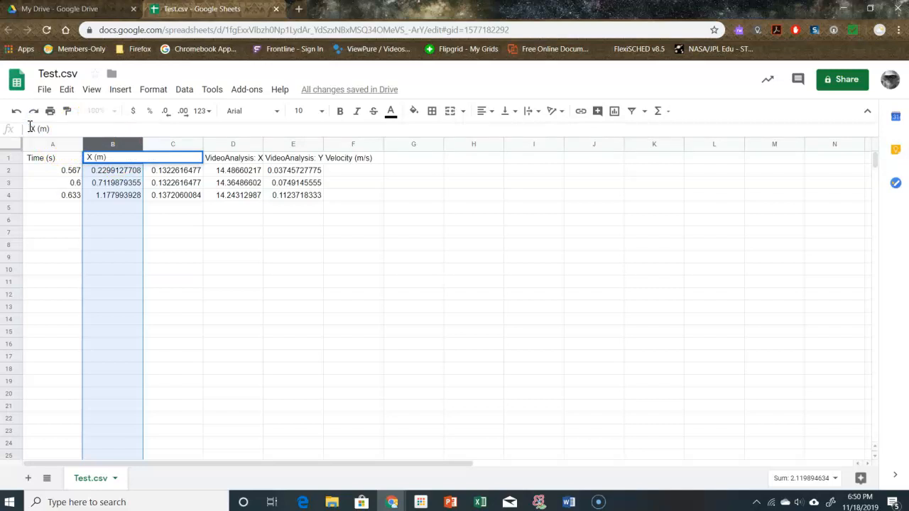
click(173, 146)
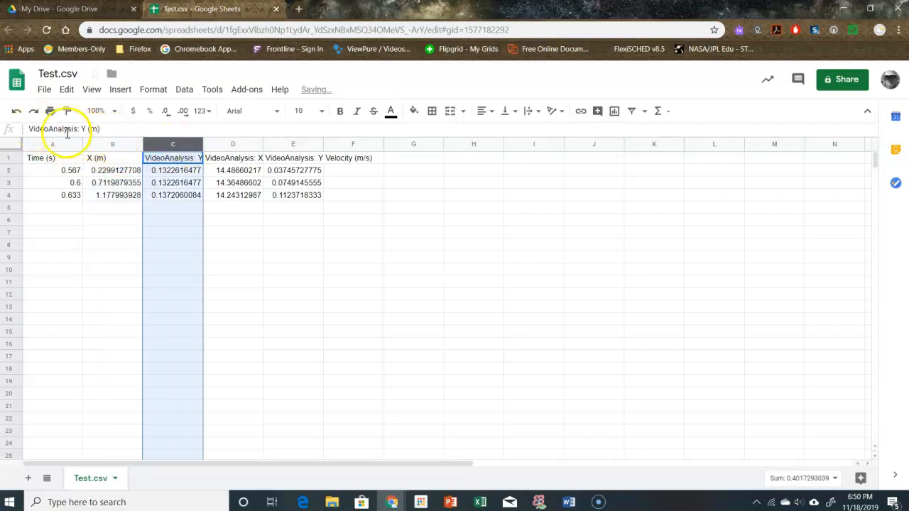
drag(80, 129, 37, 128)
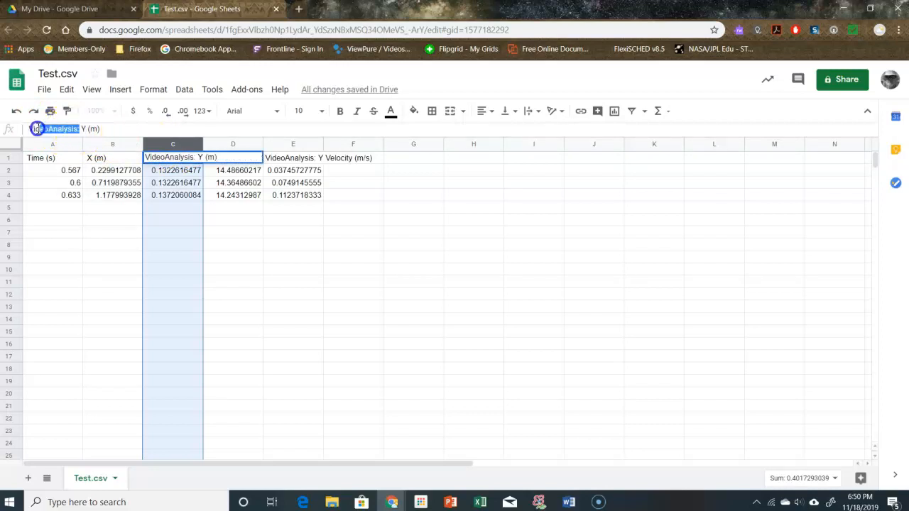
key(BackSpace)
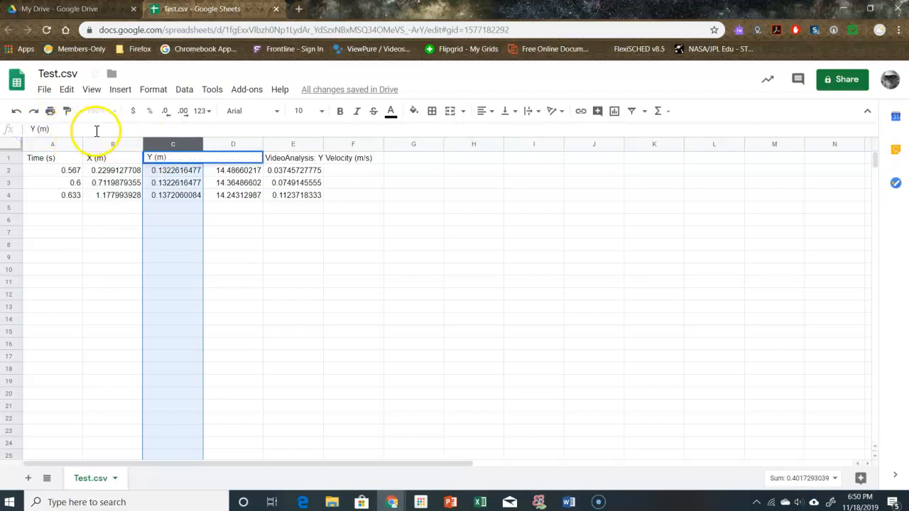
Shorten the header in D1 to X Velocity (m/s) and delete the word VideoAnalysis from the header in E1
click(218, 145)
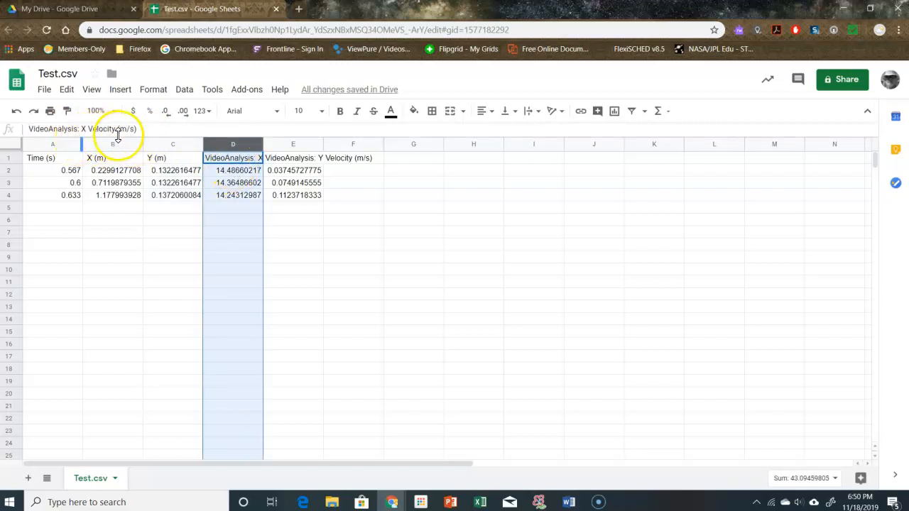
drag(81, 131, 66, 130)
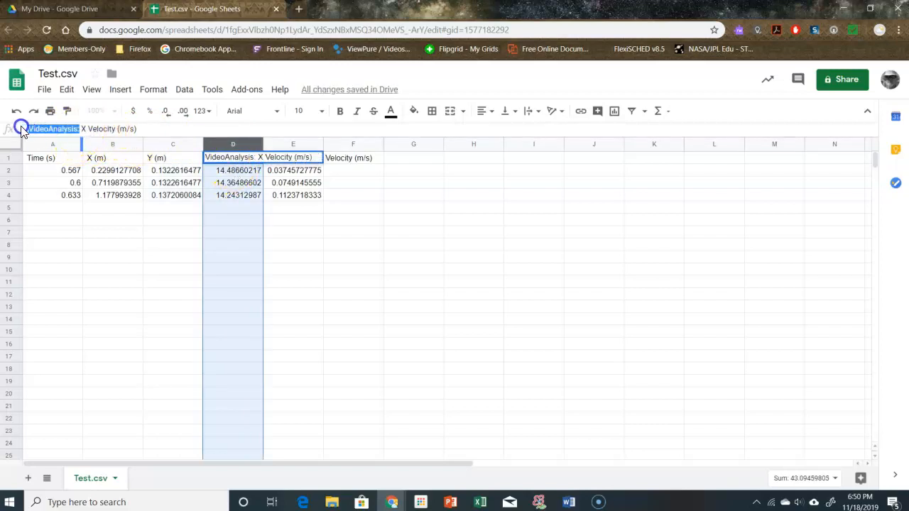
key(BackSpace)
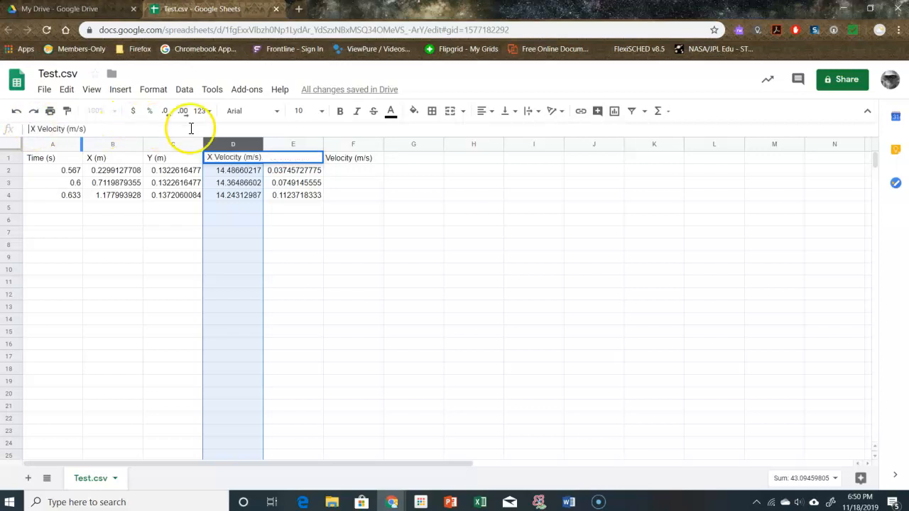
click(290, 145)
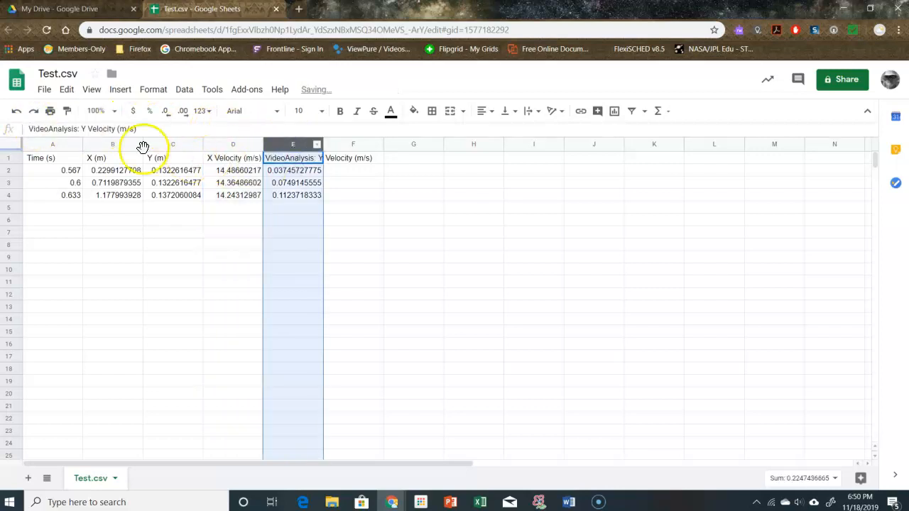
drag(79, 129, 43, 128)
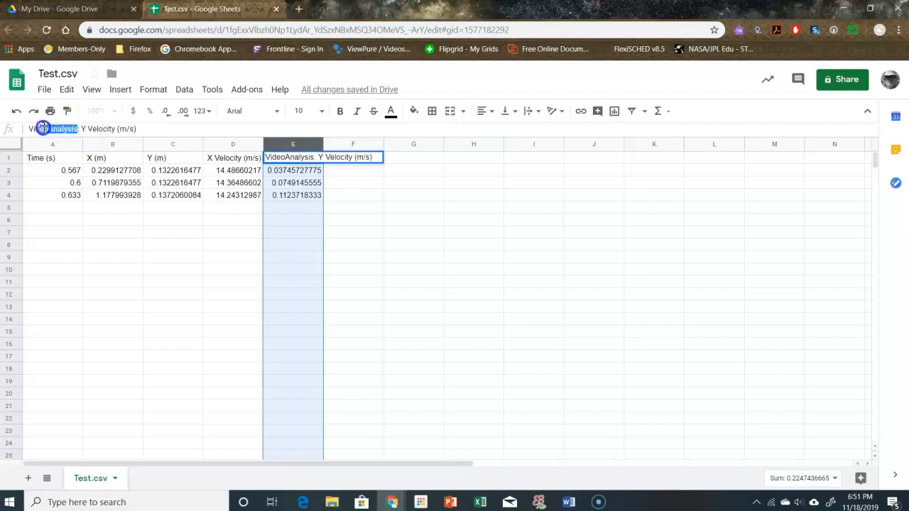
key(BackSpace)
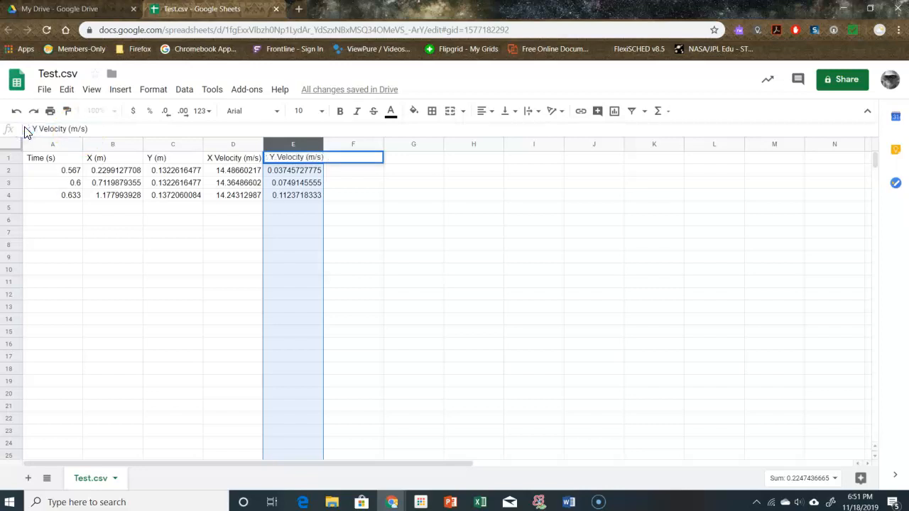
click(390, 292)
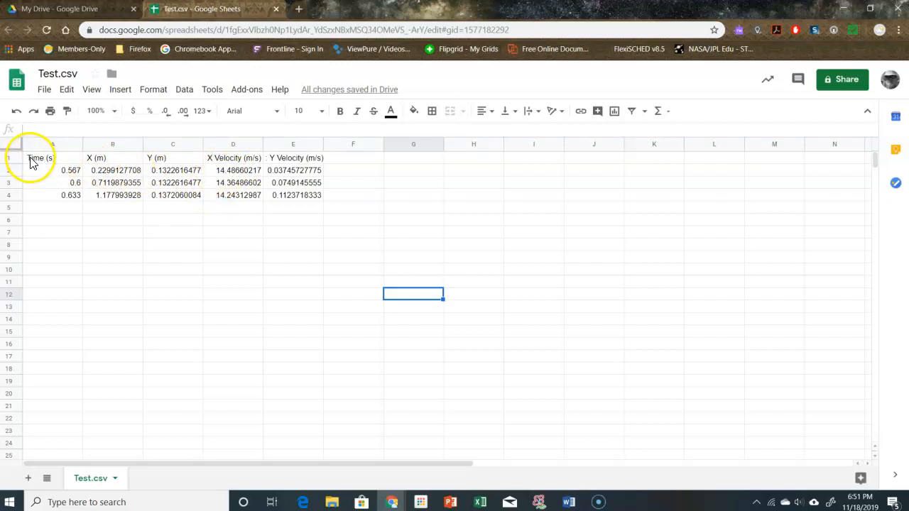
Copy the Time (s) column from A1:A4 and paste it at A6 below the original data
drag(74, 157, 74, 199)
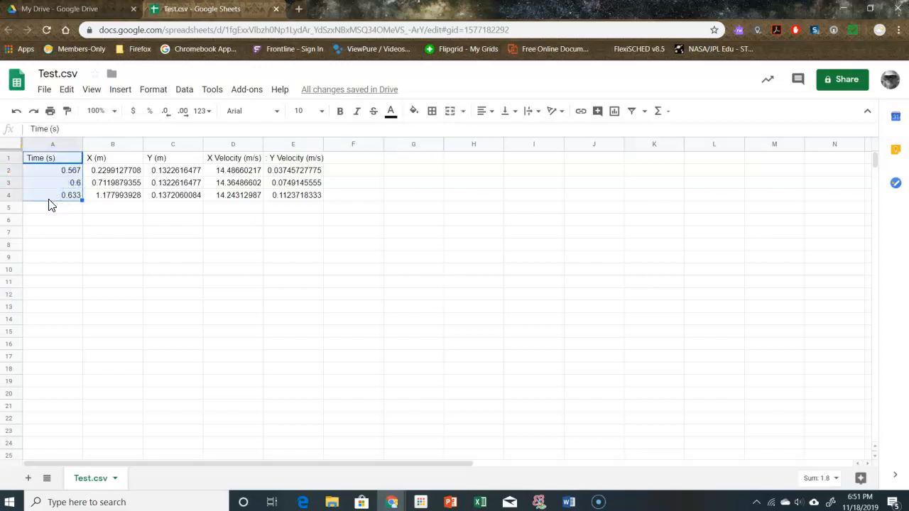
right_click(45, 183)
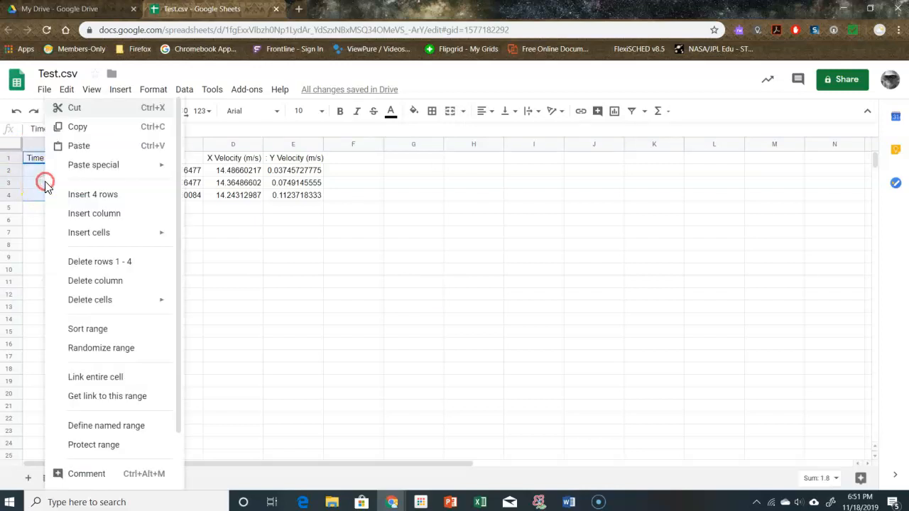
click(78, 125)
click(62, 220)
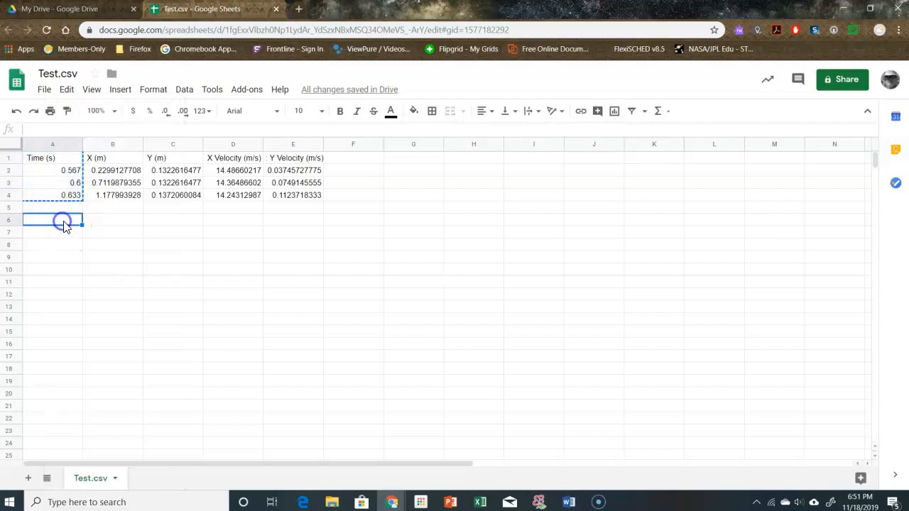
right_click(63, 220)
click(100, 154)
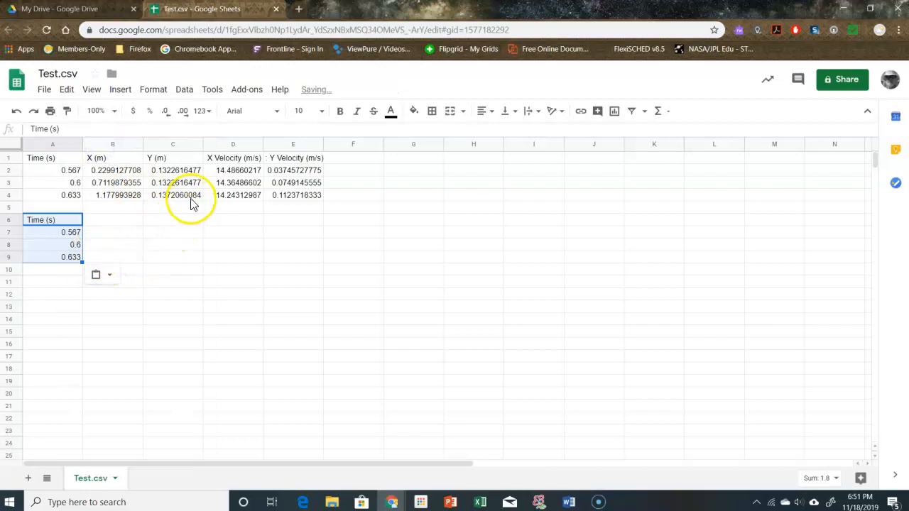
Copy the X Velocity (m/s) column from D1:D4 and paste it at B6 beside the copied times
drag(221, 163, 222, 196)
right_click(221, 195)
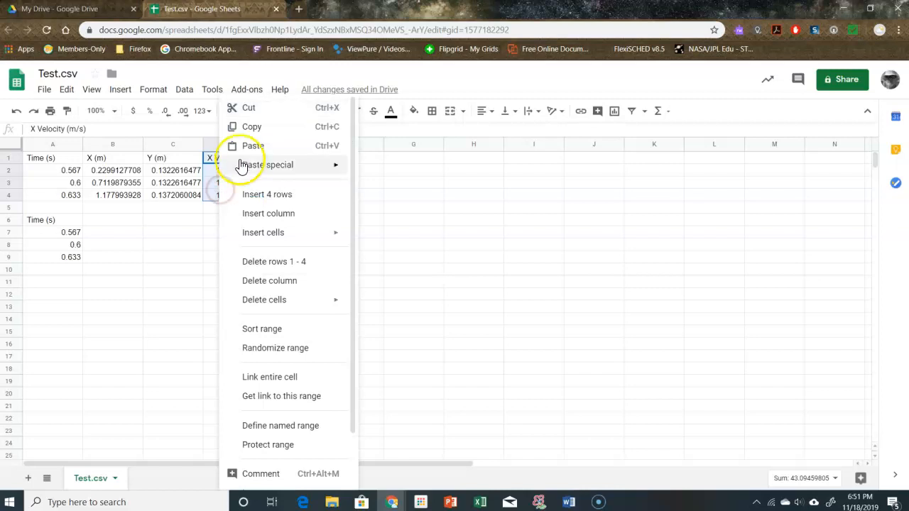
click(241, 129)
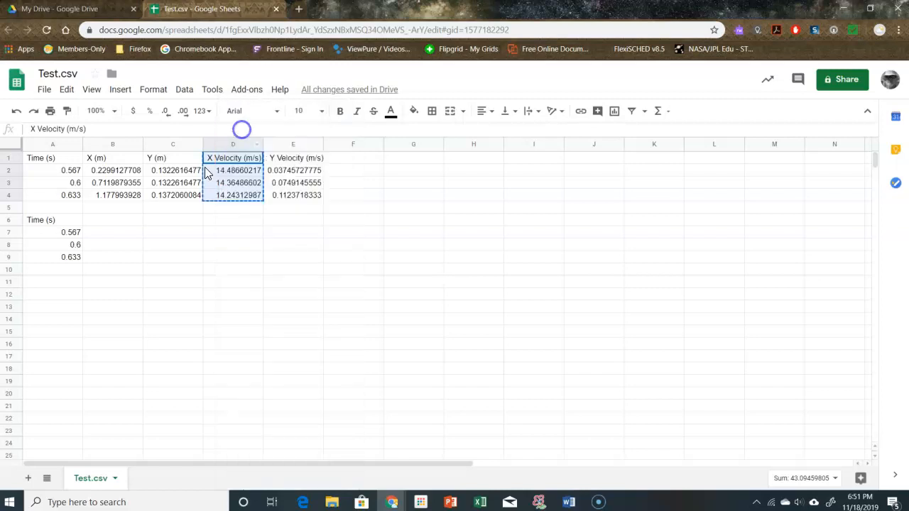
click(124, 225)
right_click(124, 224)
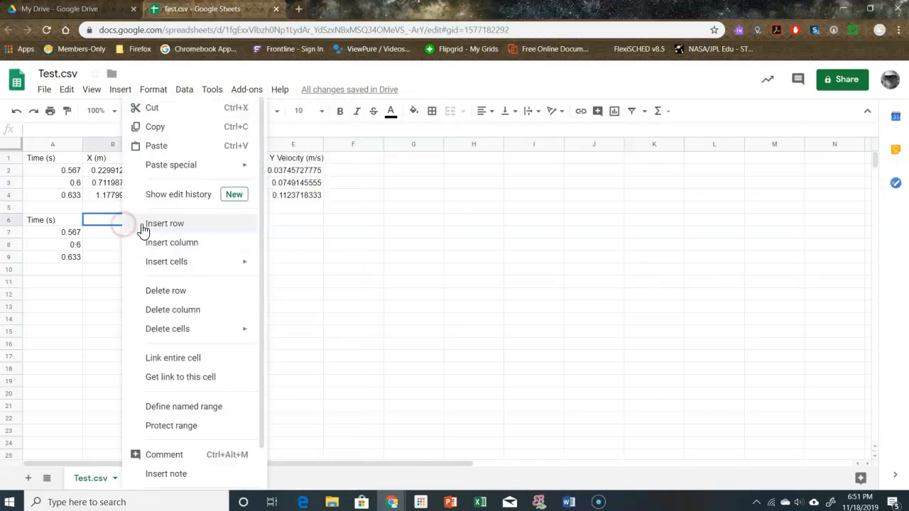
click(163, 146)
click(287, 396)
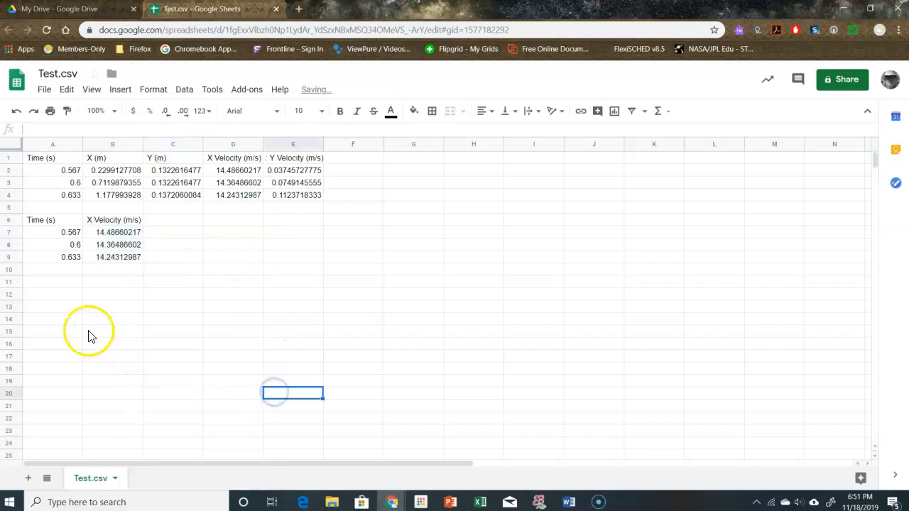
Chart A6:B9 as a line chart of X velocity versus time and move it clear of the data, across columns F to L
drag(38, 223, 120, 260)
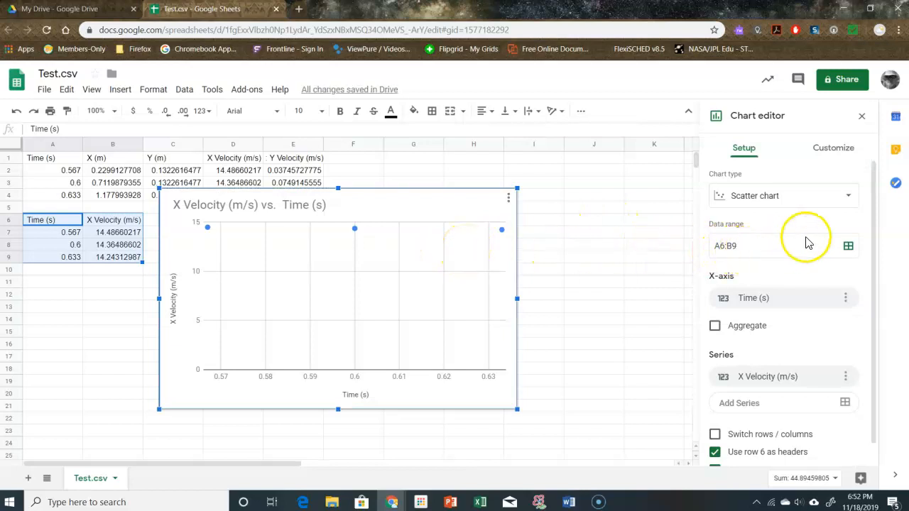
click(850, 198)
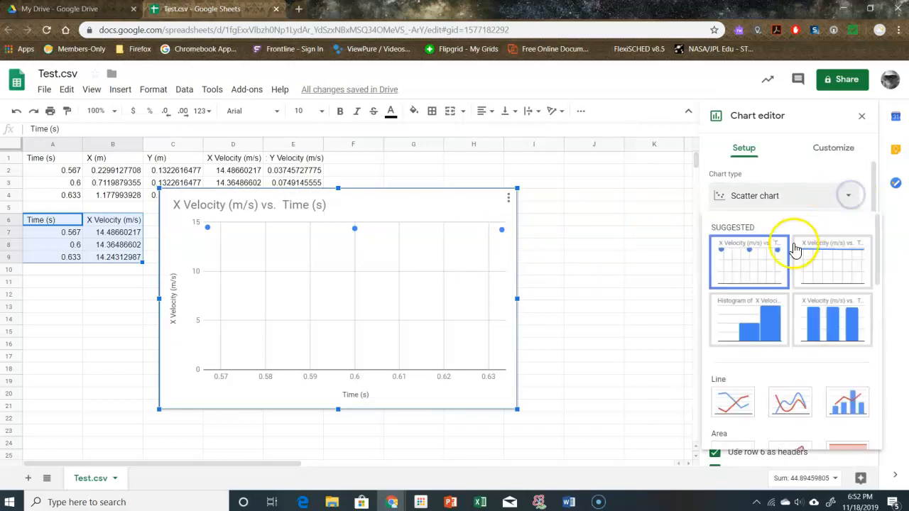
click(819, 264)
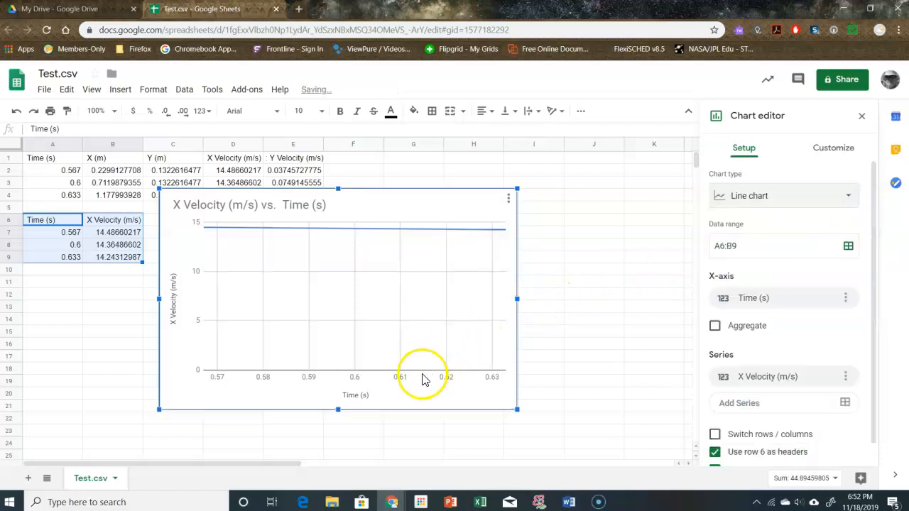
drag(392, 206, 459, 232)
click(633, 210)
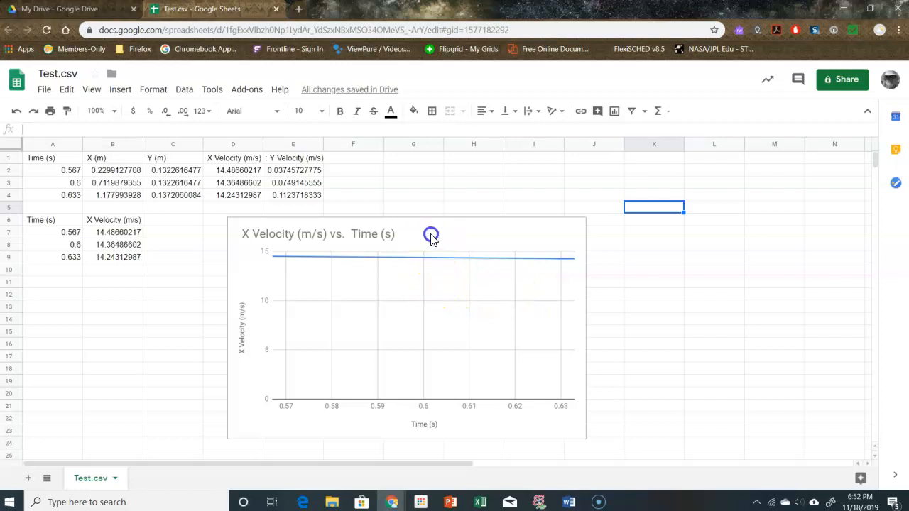
drag(505, 241, 652, 179)
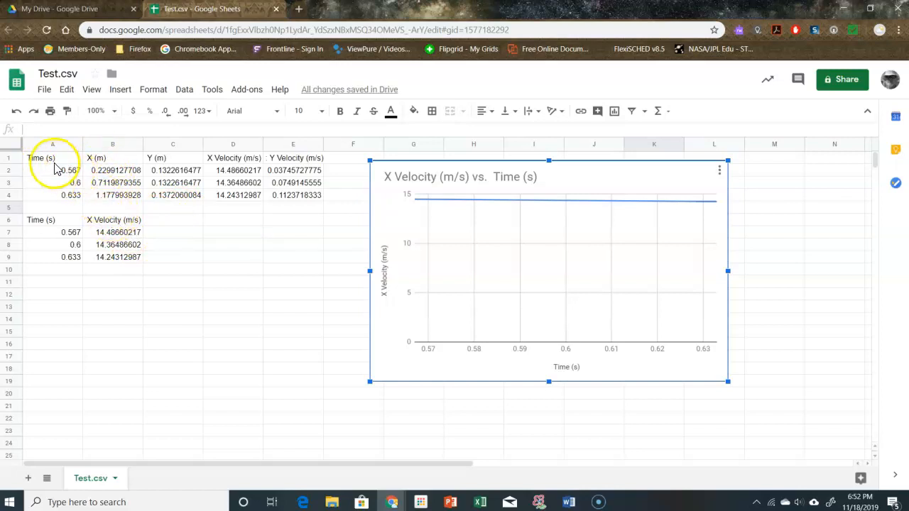
Copy the Time (s) column from A1:A4 and paste it at A11
drag(51, 162, 51, 200)
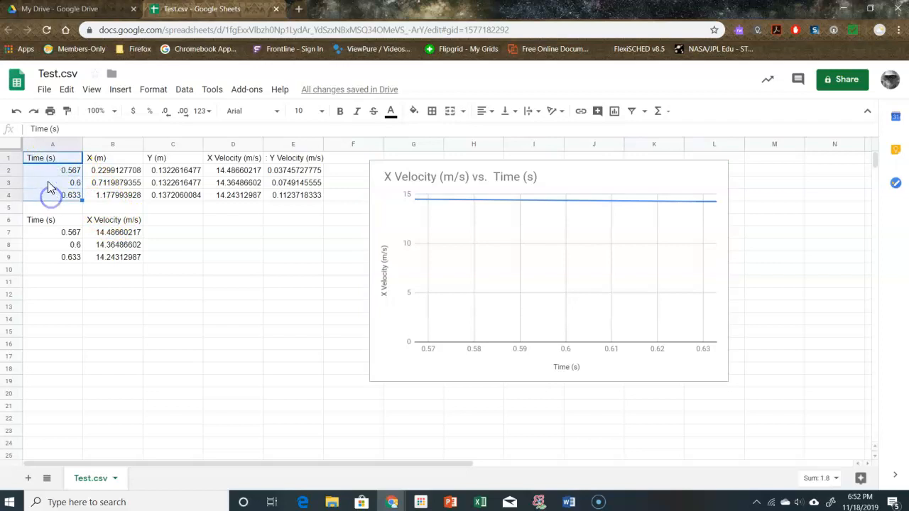
right_click(48, 186)
click(73, 127)
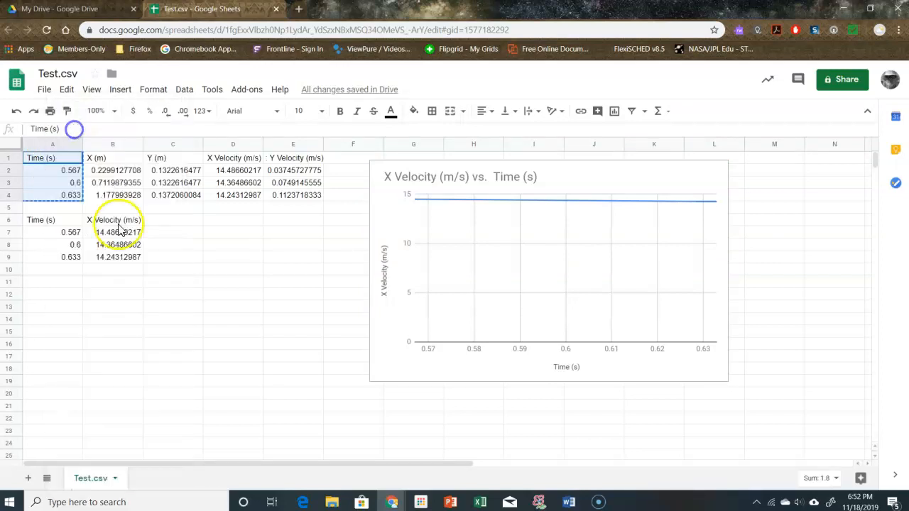
click(67, 286)
right_click(69, 287)
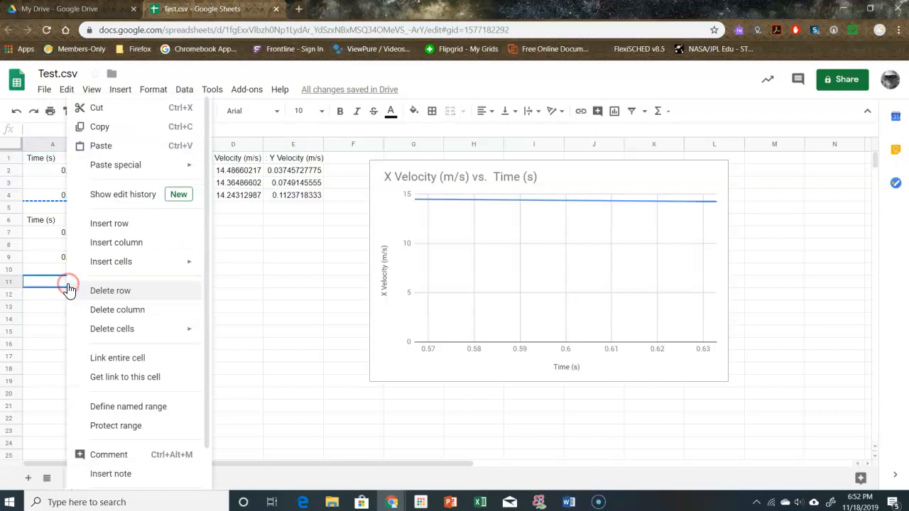
click(101, 146)
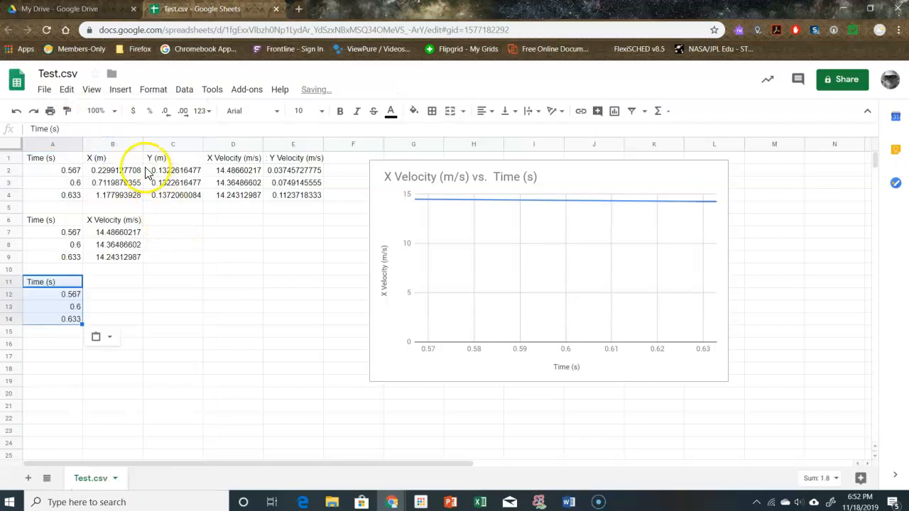
Copy the X (m) column from B1:B4 and paste it at B11 next to the second copy of the times
drag(119, 165, 119, 198)
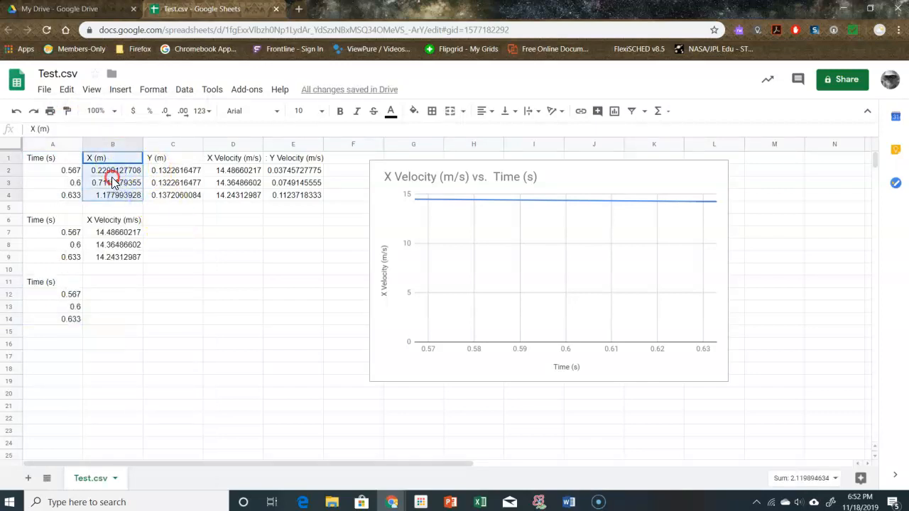
right_click(111, 179)
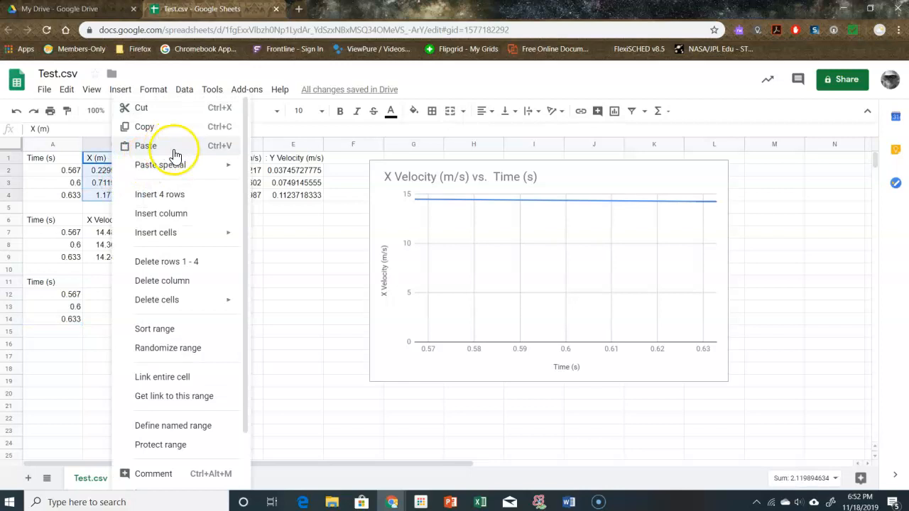
click(166, 126)
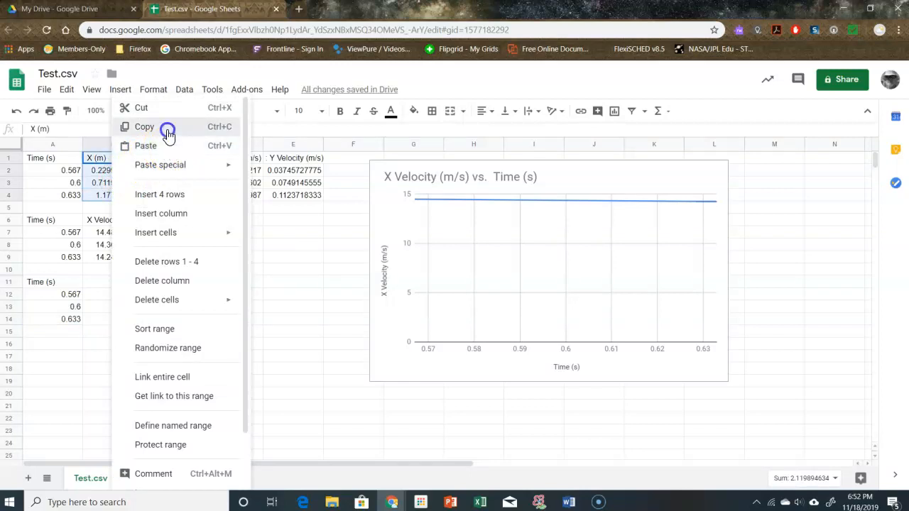
click(124, 282)
right_click(125, 282)
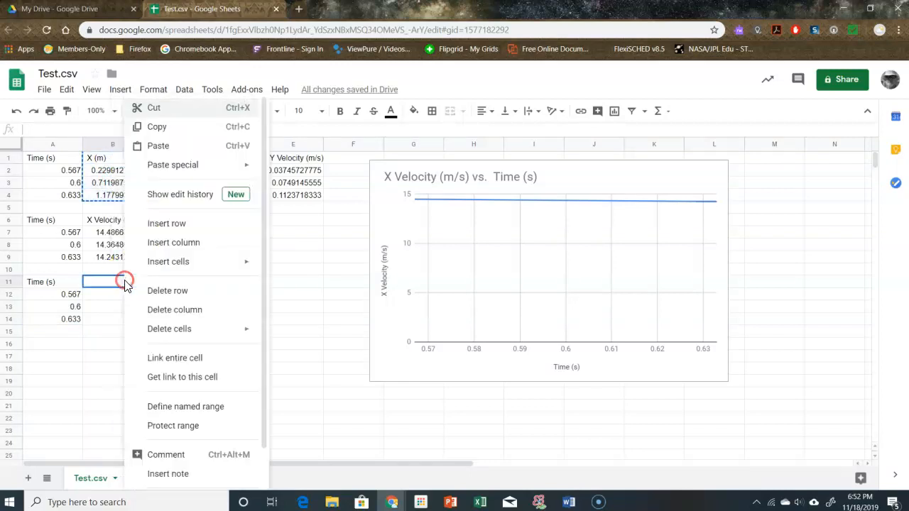
mouse_move(153, 164)
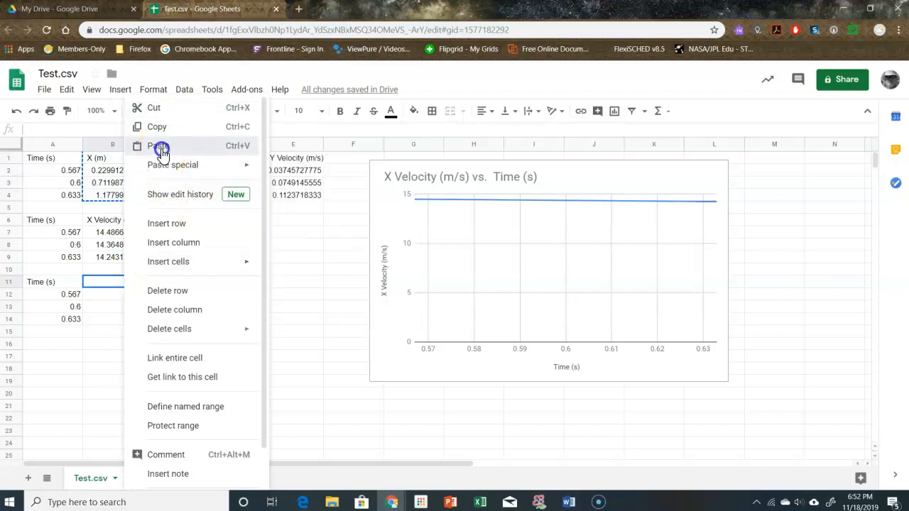
click(162, 146)
Insert a line chart of X (m) versus time from A11:B14 and place it over the lower part of the X velocity chart
click(67, 281)
drag(68, 281, 114, 322)
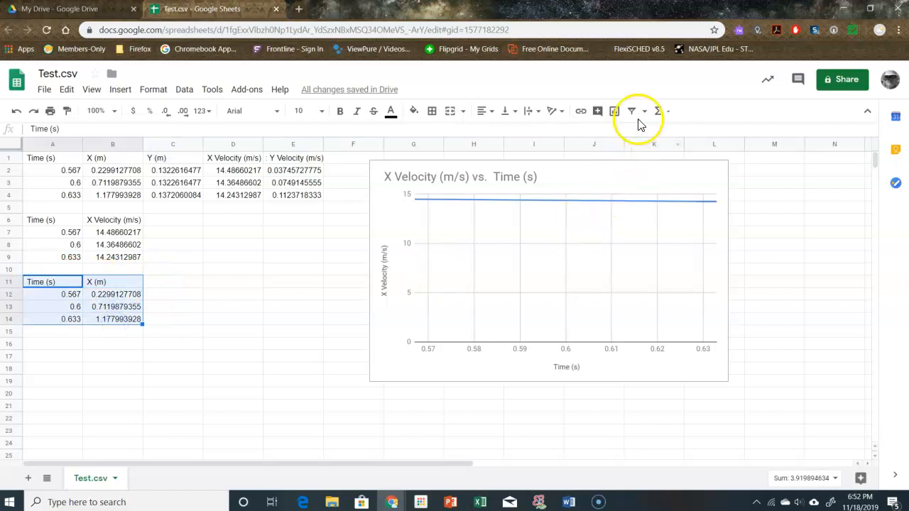
click(615, 112)
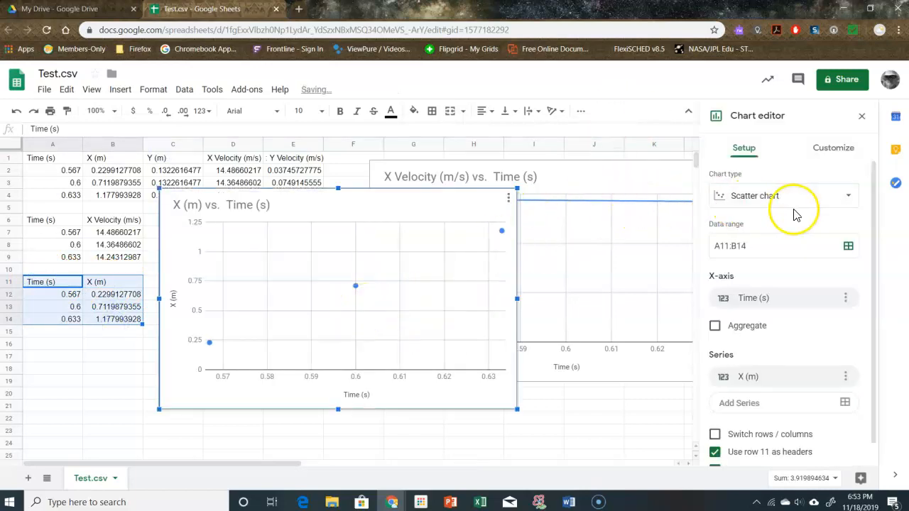
click(842, 199)
click(810, 263)
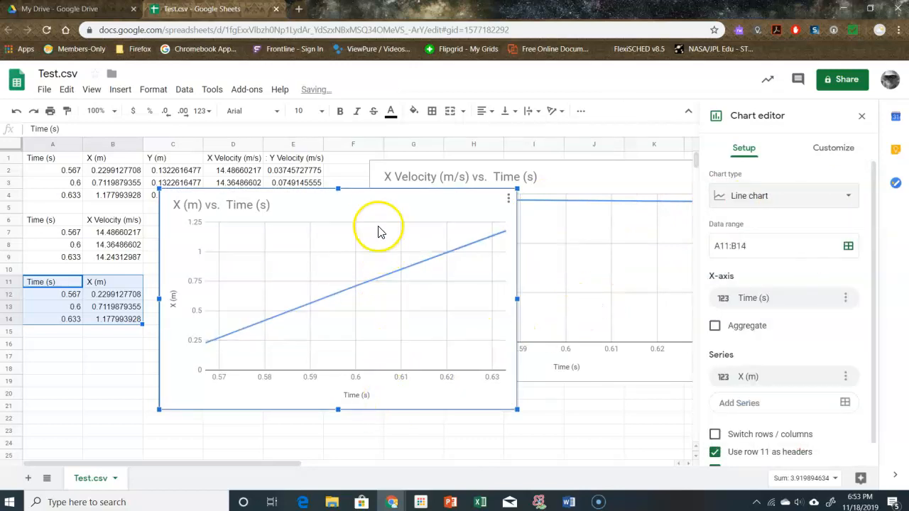
drag(365, 217, 570, 251)
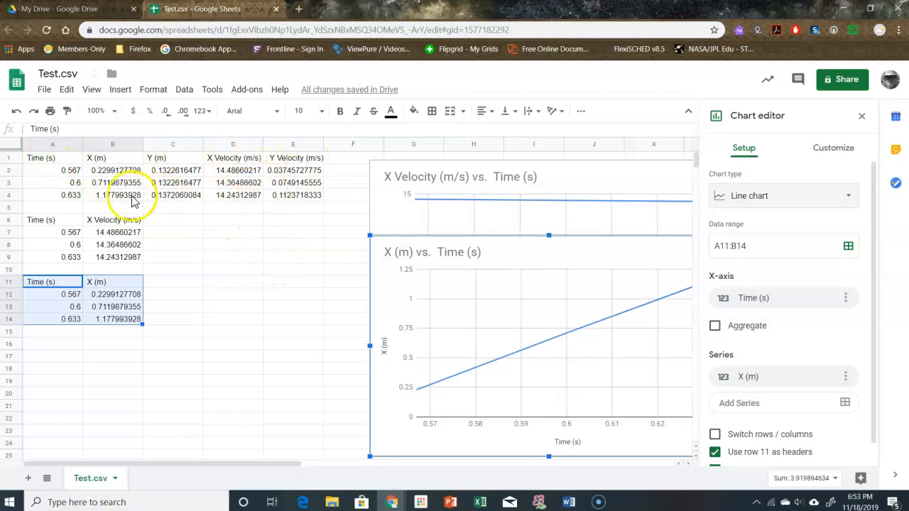
Copy the Time (s) column from A1:A4 and paste it at A16
drag(62, 163, 63, 197)
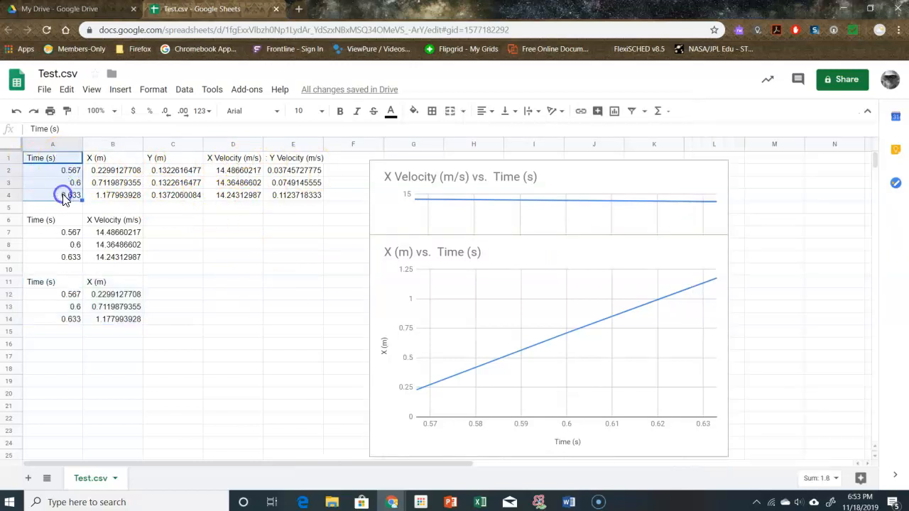
right_click(56, 181)
click(94, 126)
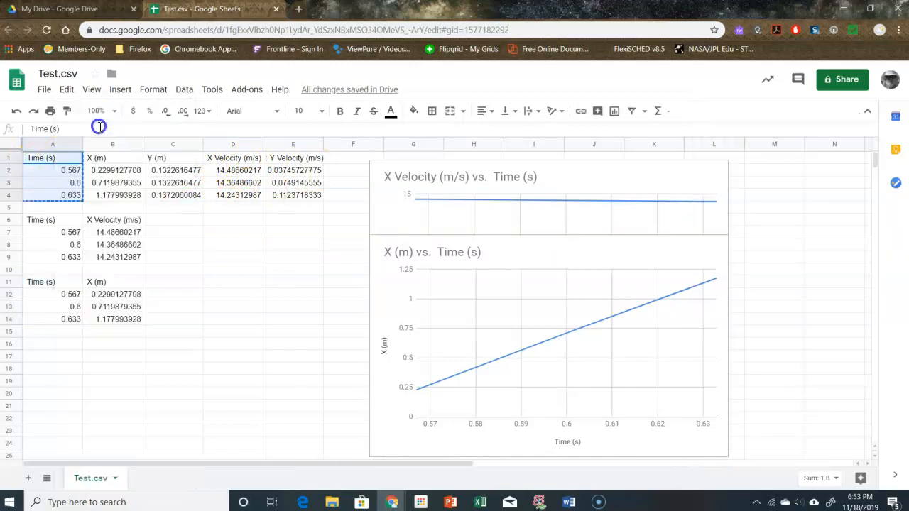
click(57, 344)
right_click(56, 343)
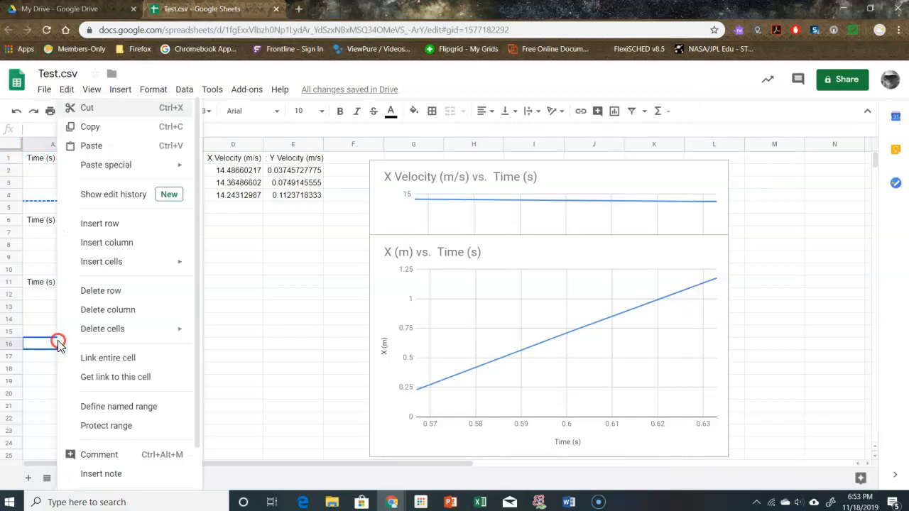
click(84, 145)
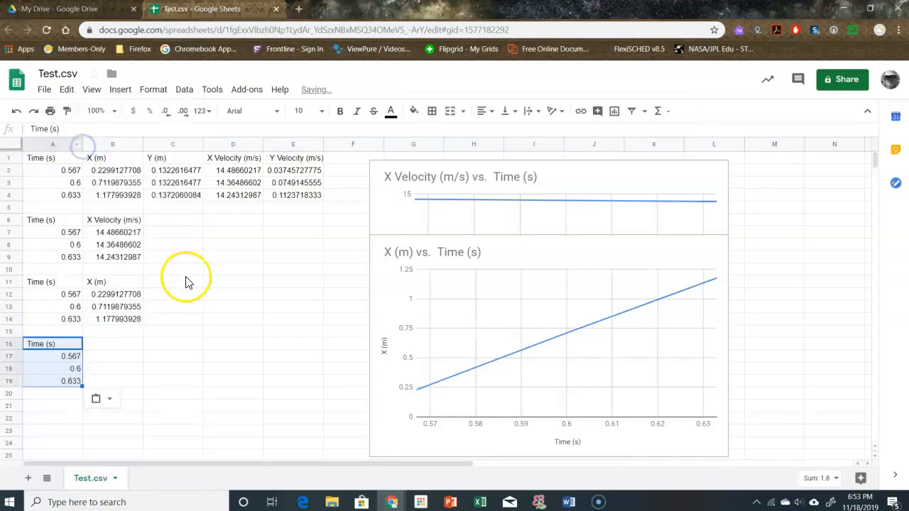
Copy the Y Velocity (m/s) column from E1:E4 and paste it at B16 beside the third copy of the times
drag(277, 159, 280, 199)
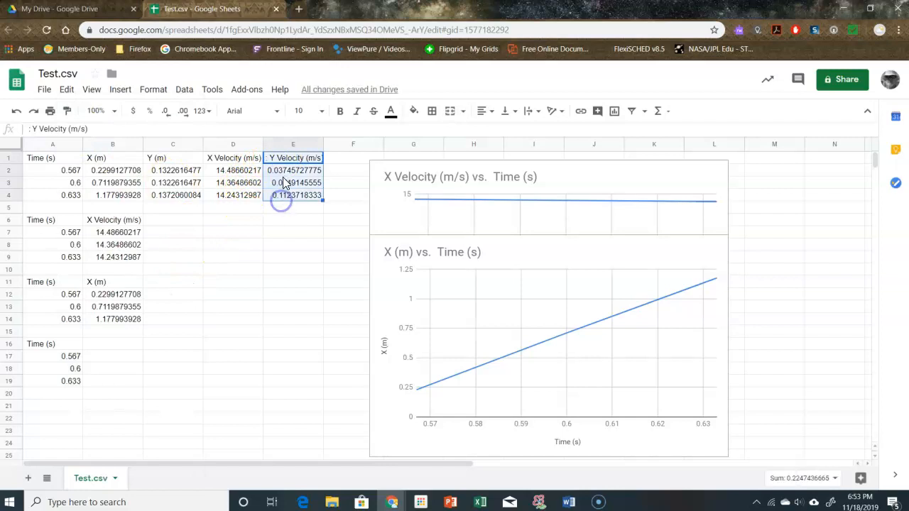
right_click(278, 178)
click(306, 127)
click(118, 345)
right_click(118, 345)
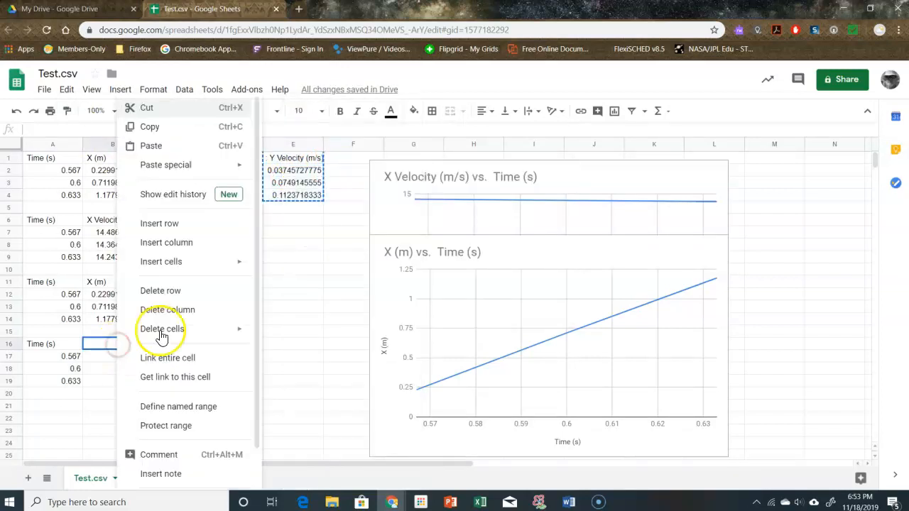
mouse_move(171, 170)
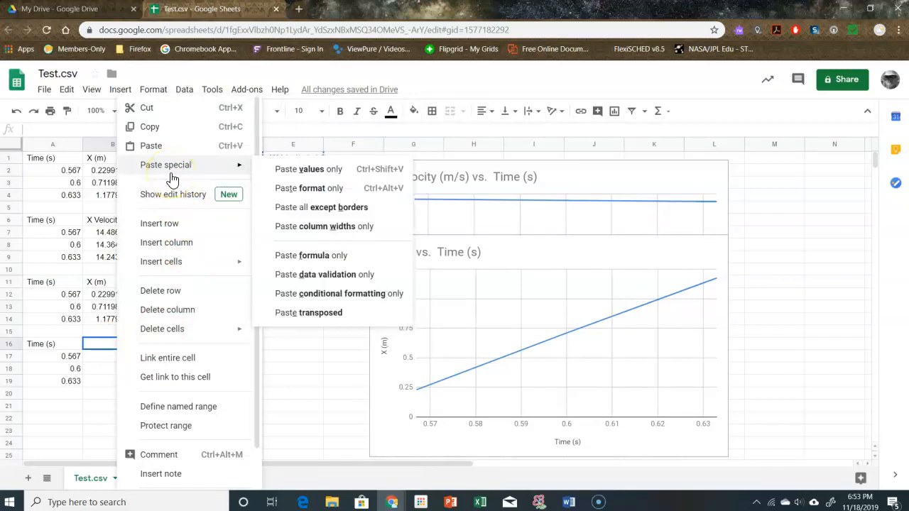
click(138, 146)
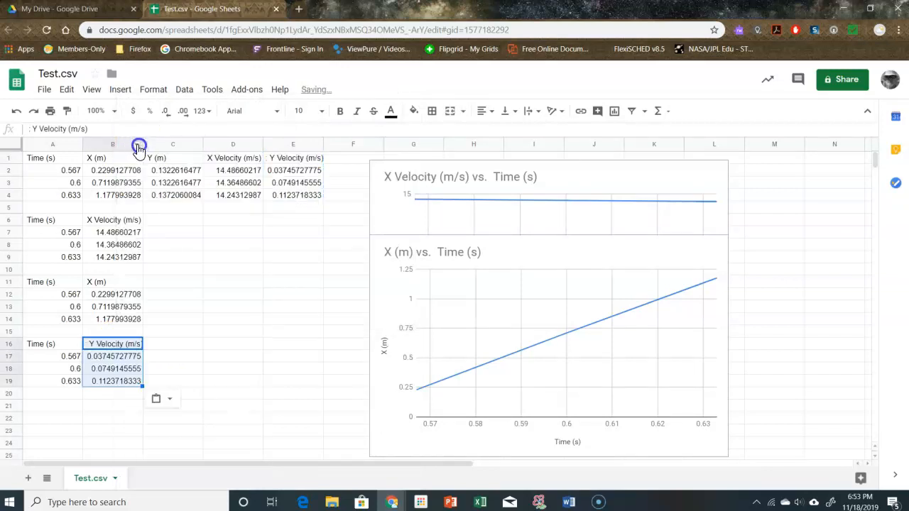
click(225, 387)
Insert a line chart of Y velocity versus time from A16:B19 and place it over the lower part of the X (m) chart
drag(32, 345, 144, 385)
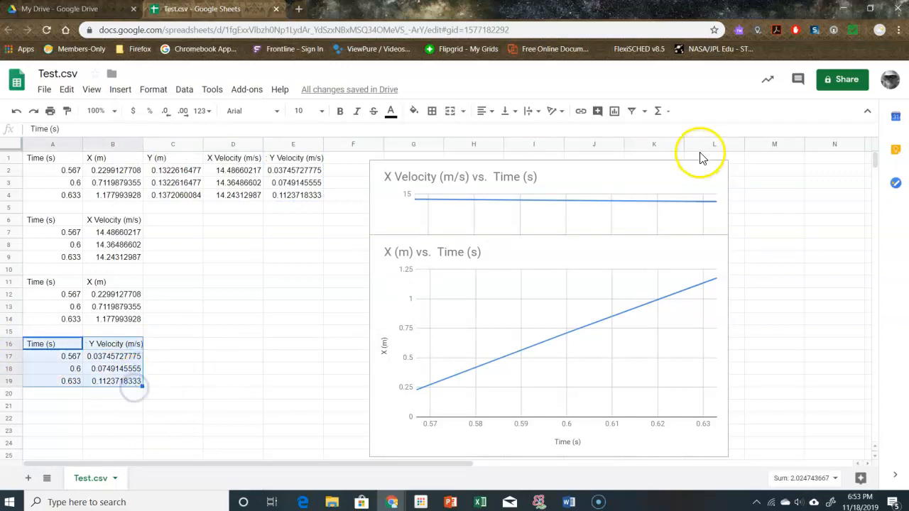
click(614, 111)
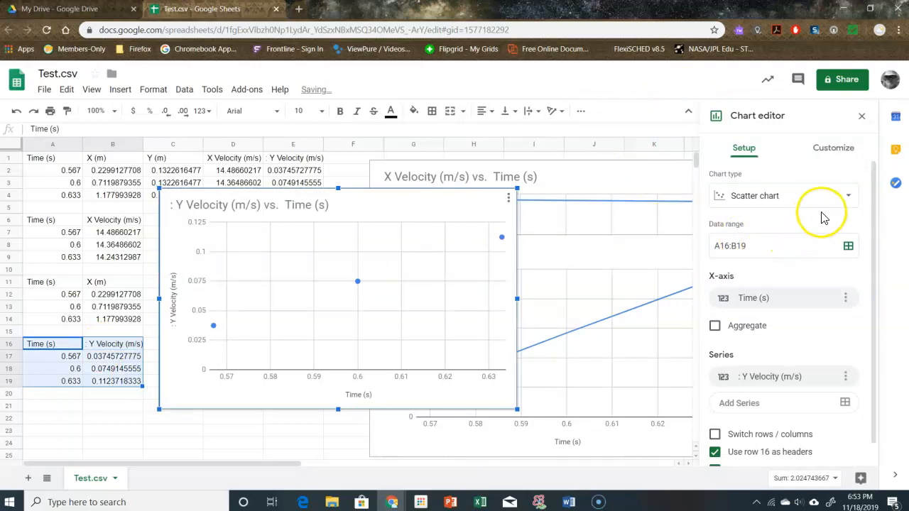
click(848, 196)
click(811, 254)
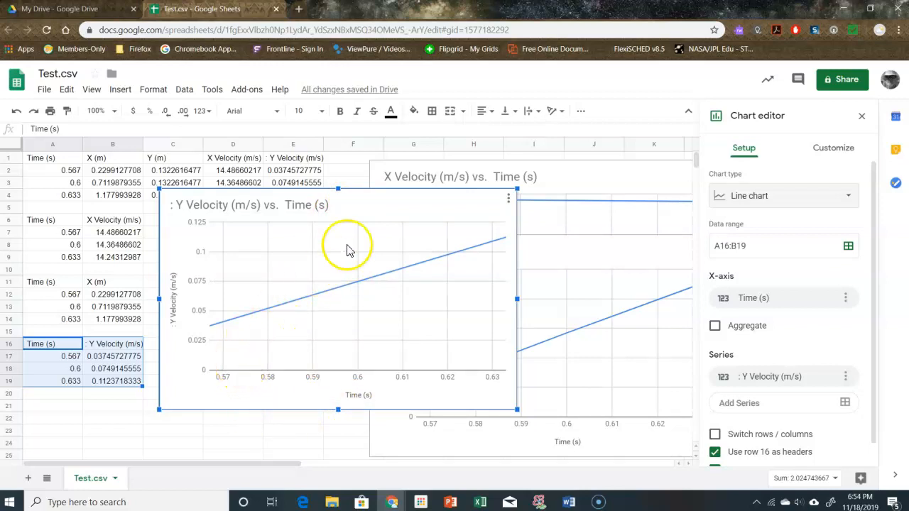
drag(370, 209, 574, 311)
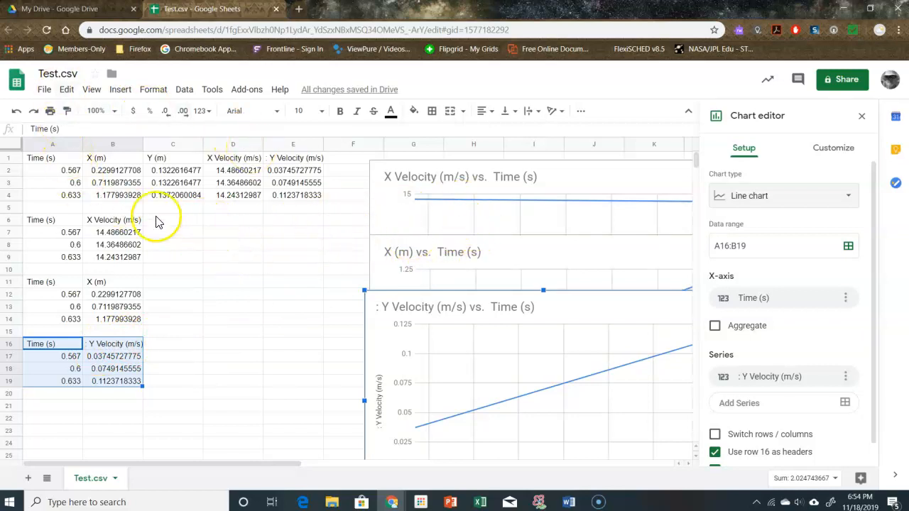
click(296, 361)
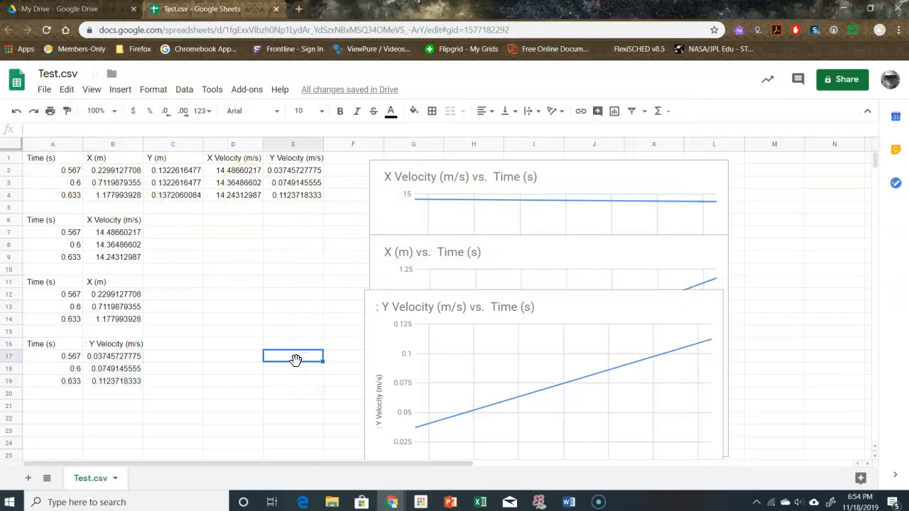